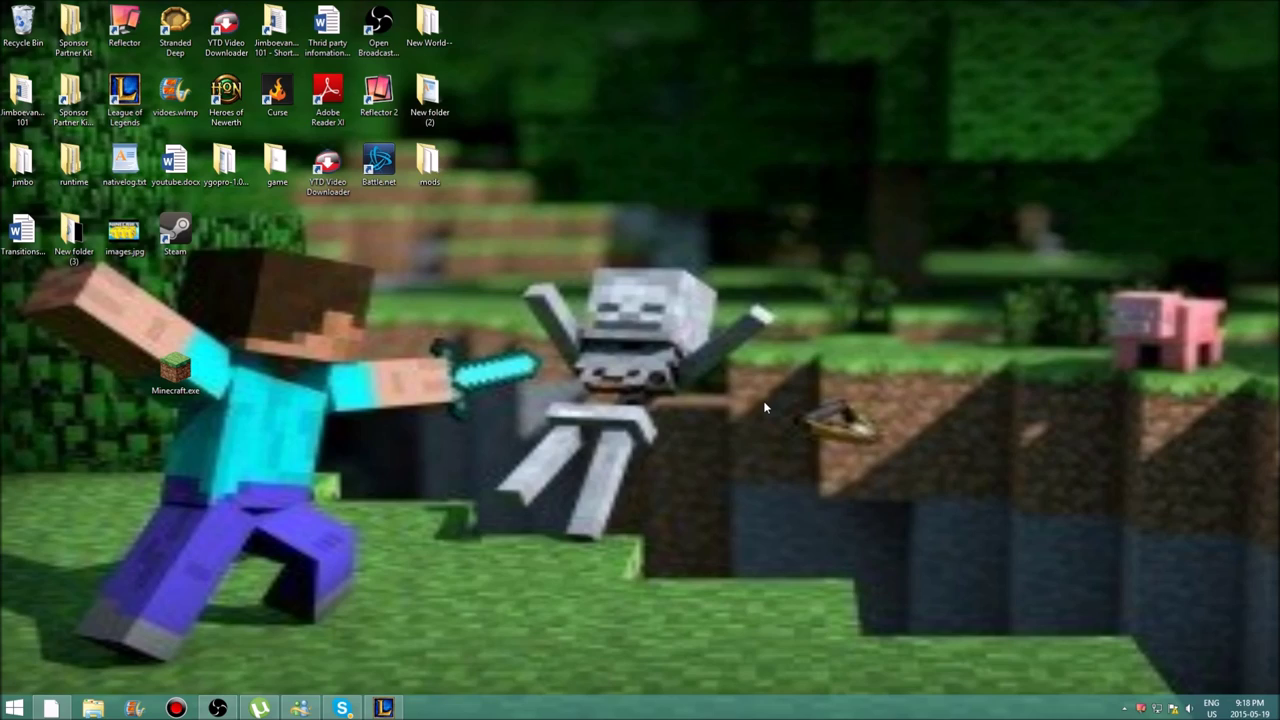
# Open the AppData Roaming folder through the Run dialog with %appdata%.
pyautogui.press('super')
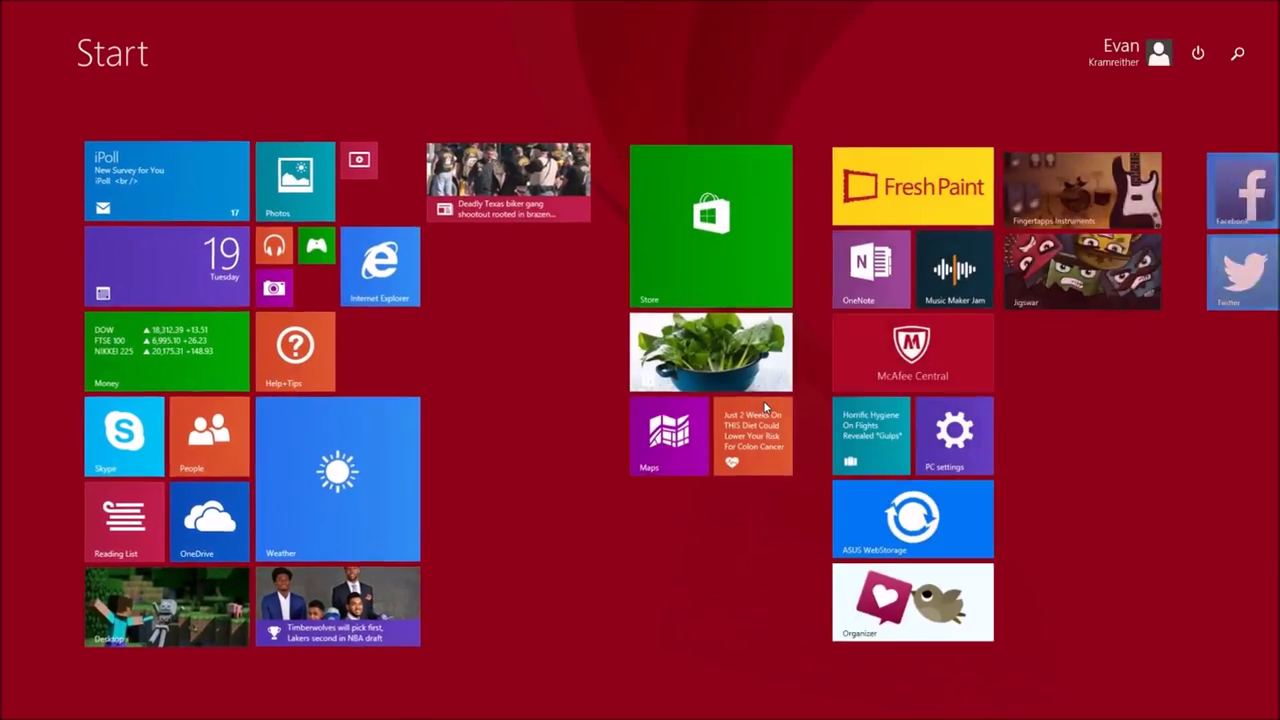
pyautogui.write('run')
pyautogui.press('Return')
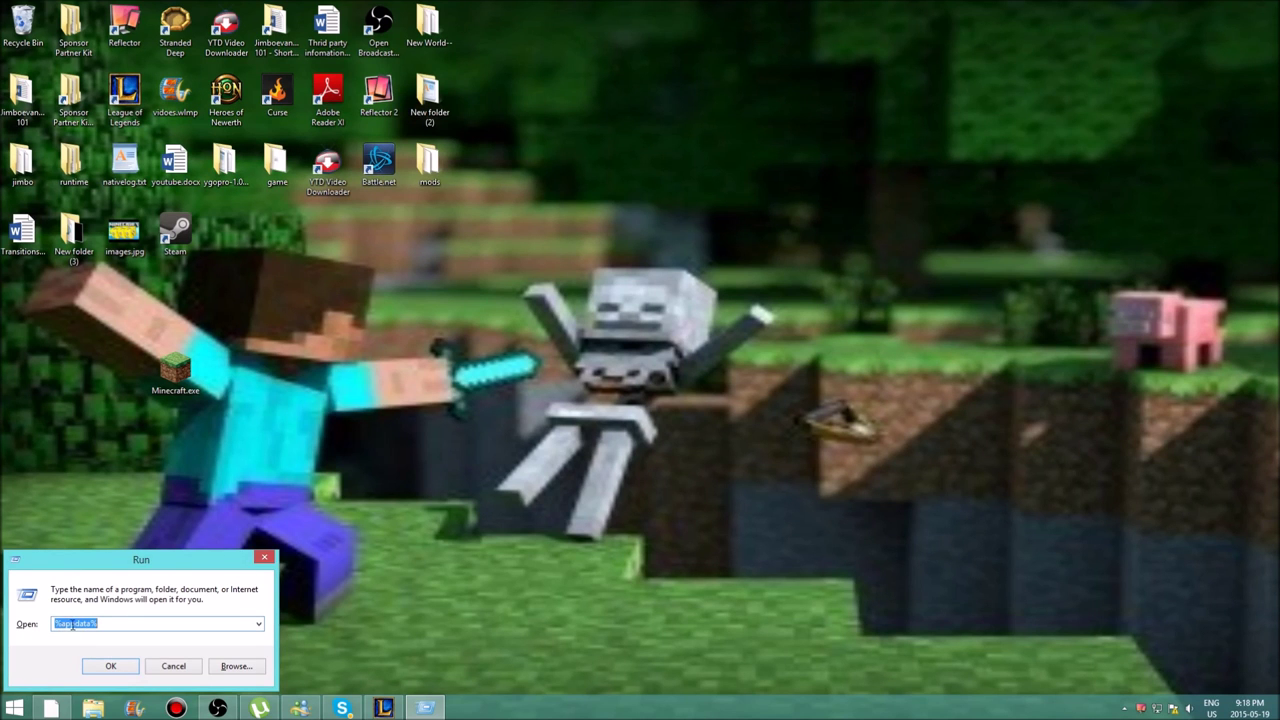
pyautogui.click(111, 666)
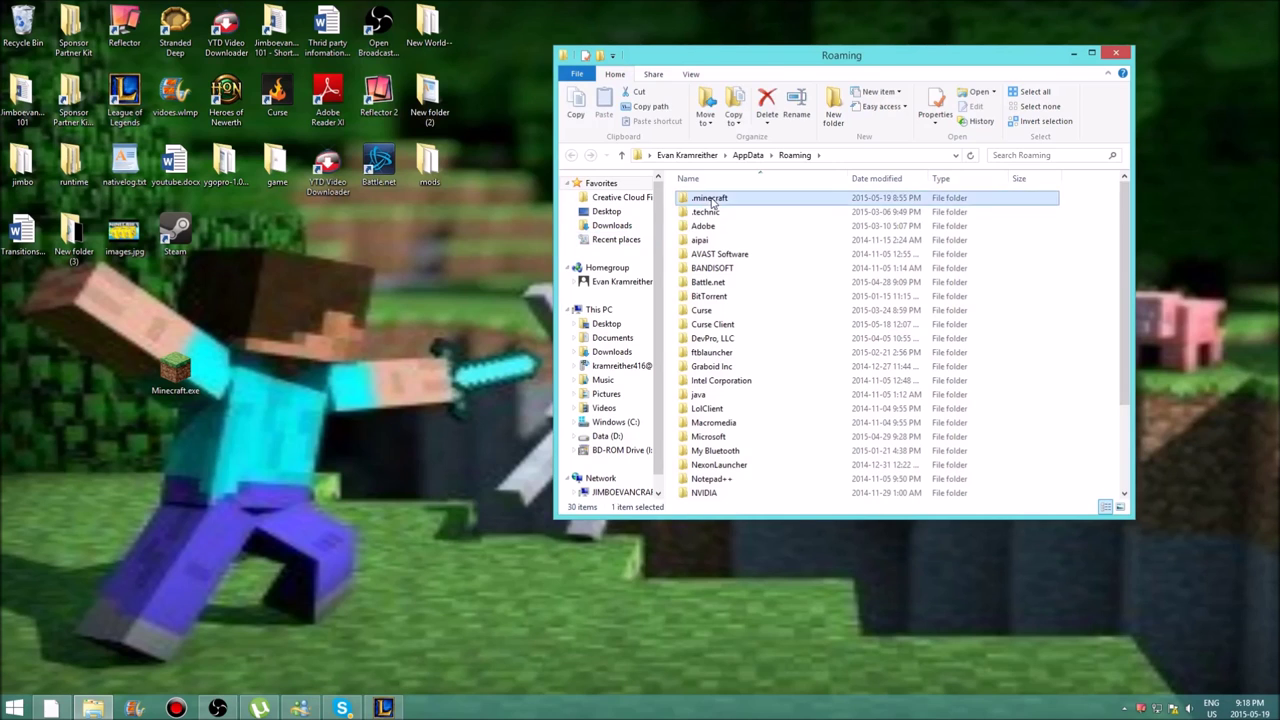
# Look inside .minecraft and its saves folder, then close the Explorer window.
pyautogui.doubleClick(710, 197)
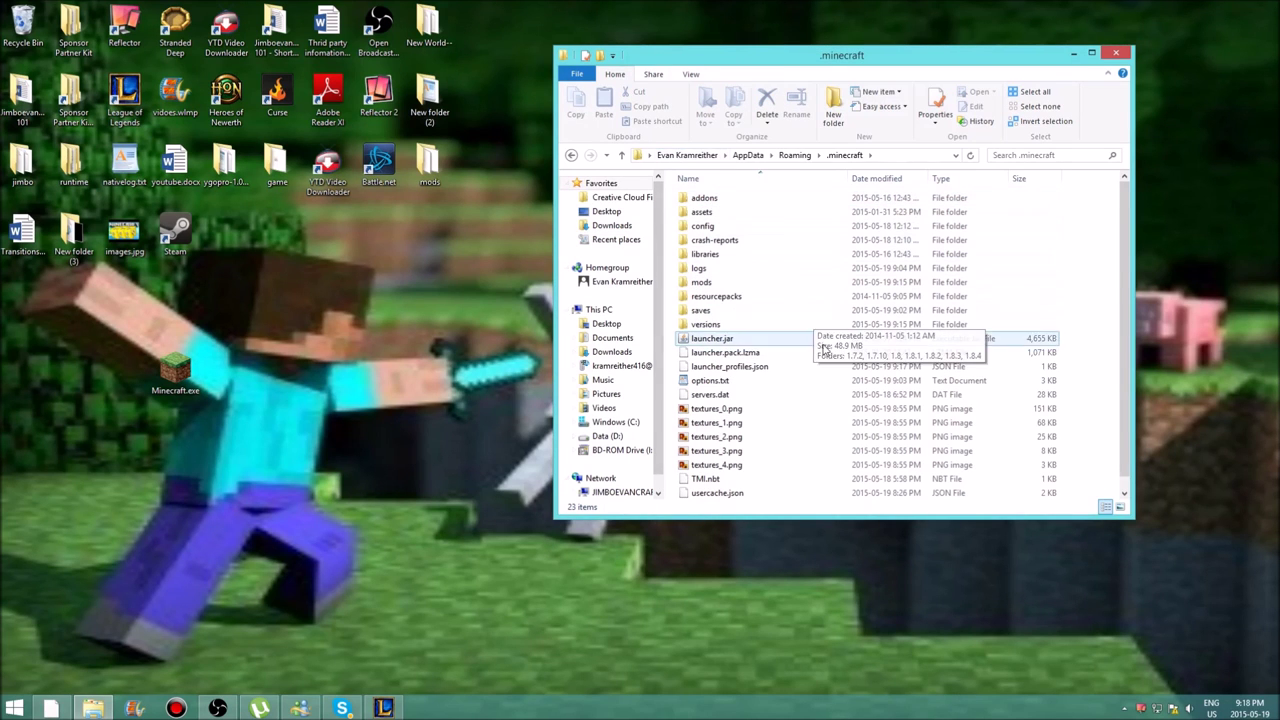
pyautogui.doubleClick(700, 310)
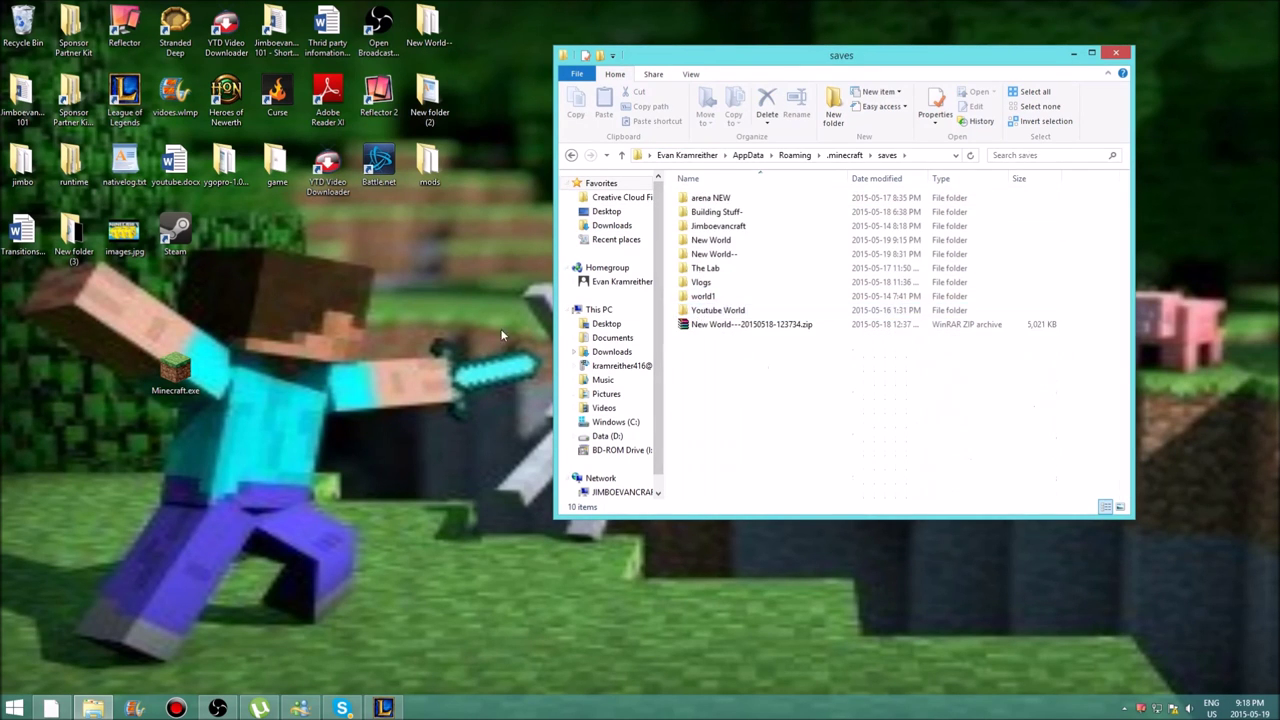
pyautogui.click(571, 156)
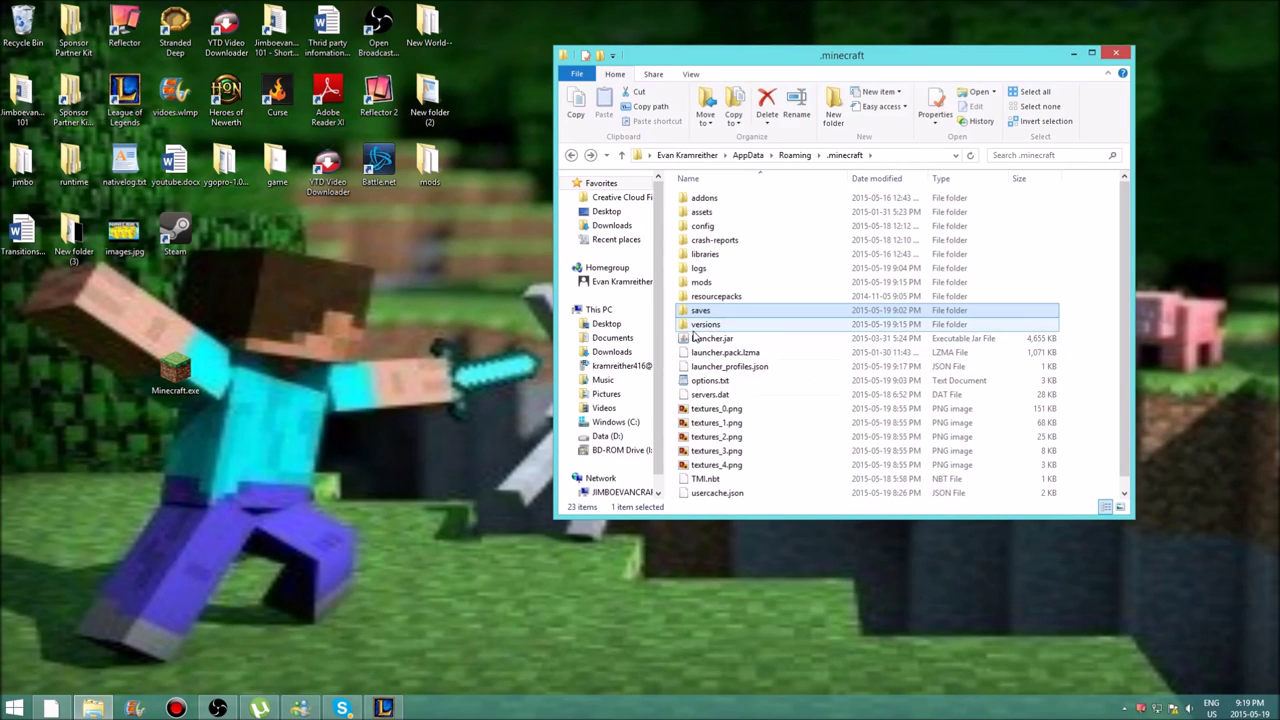
pyautogui.click(1118, 54)
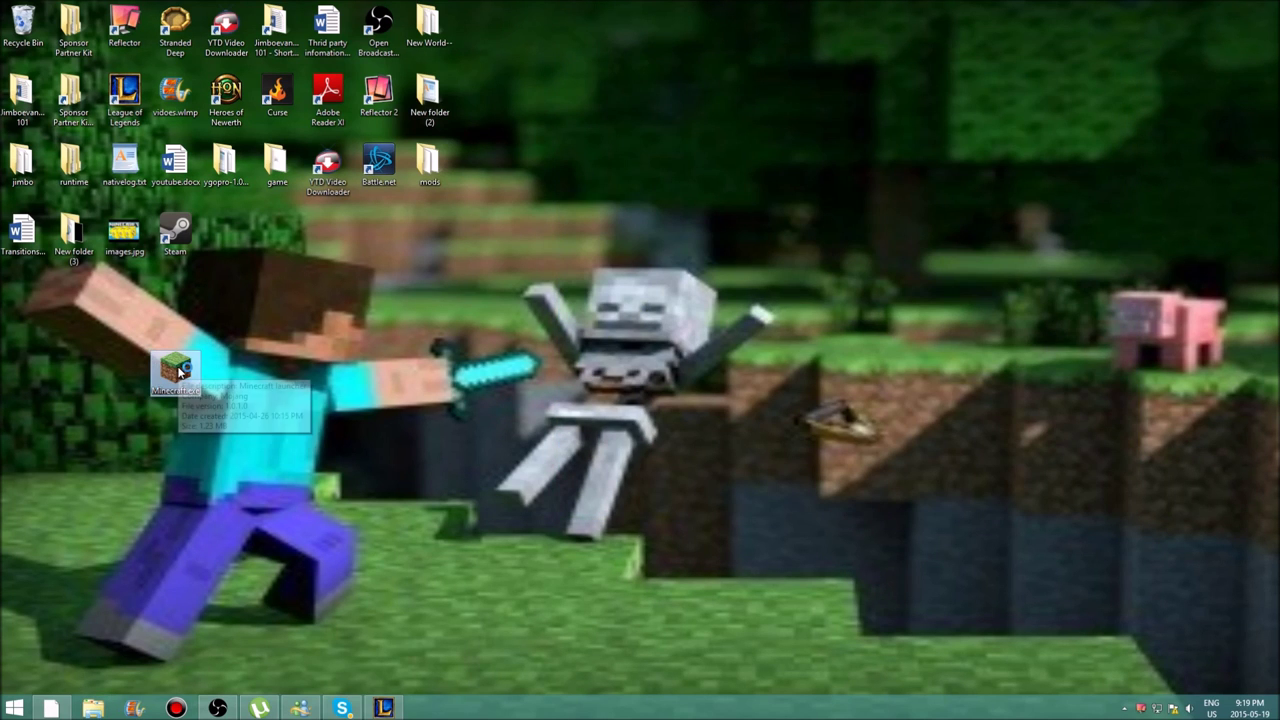
# Launch the Minecraft launcher and start a new profile using release 1.8.
pyautogui.click(170, 357)
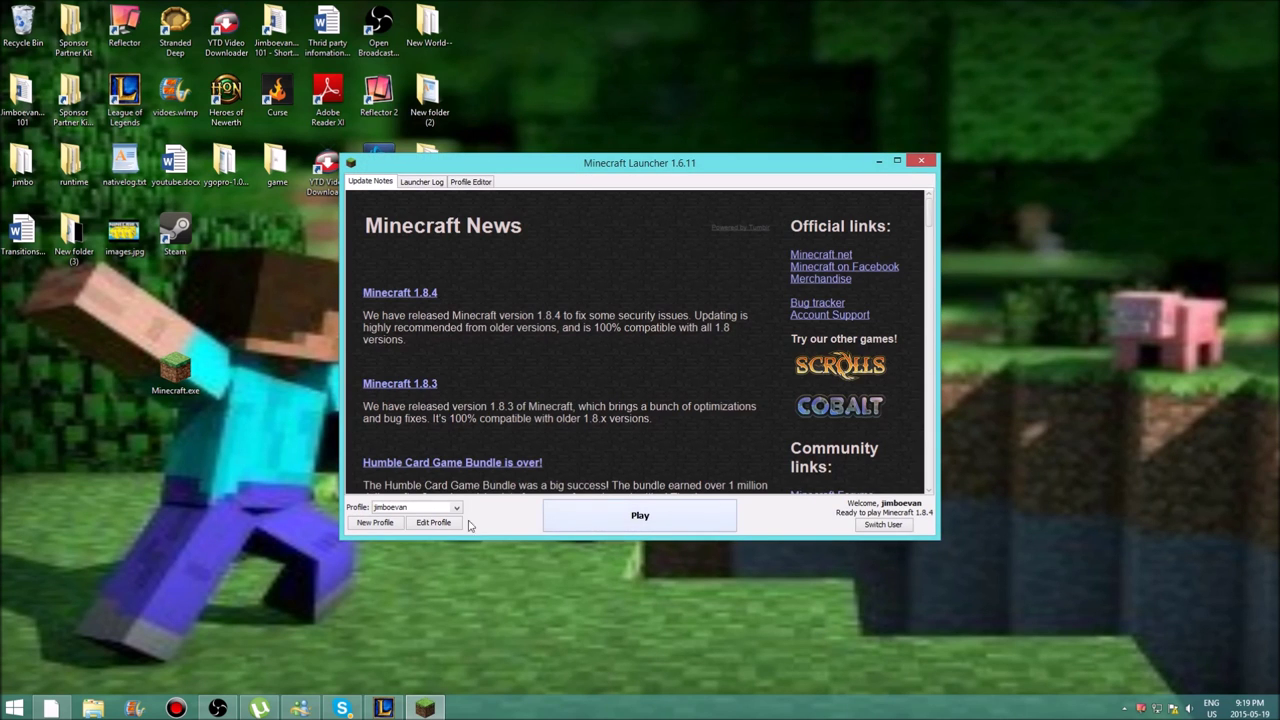
pyautogui.click(413, 507)
pyautogui.click(387, 521)
pyautogui.click(380, 522)
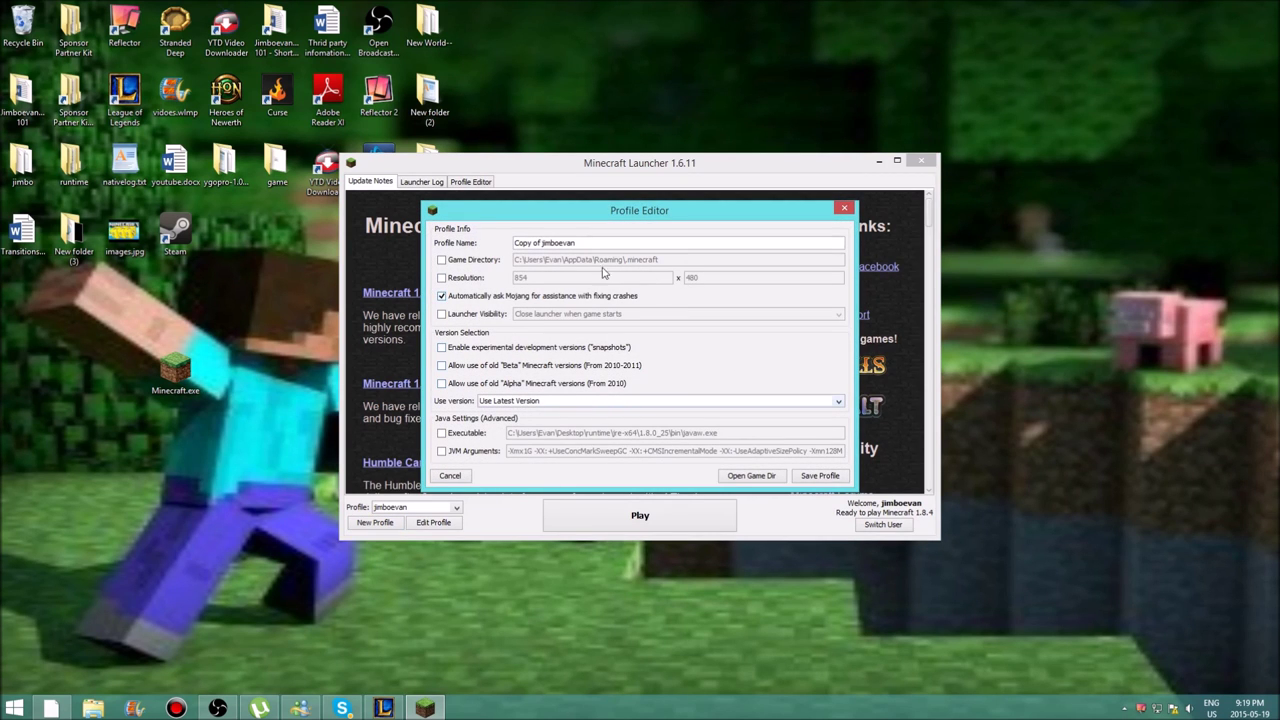
pyautogui.click(560, 401)
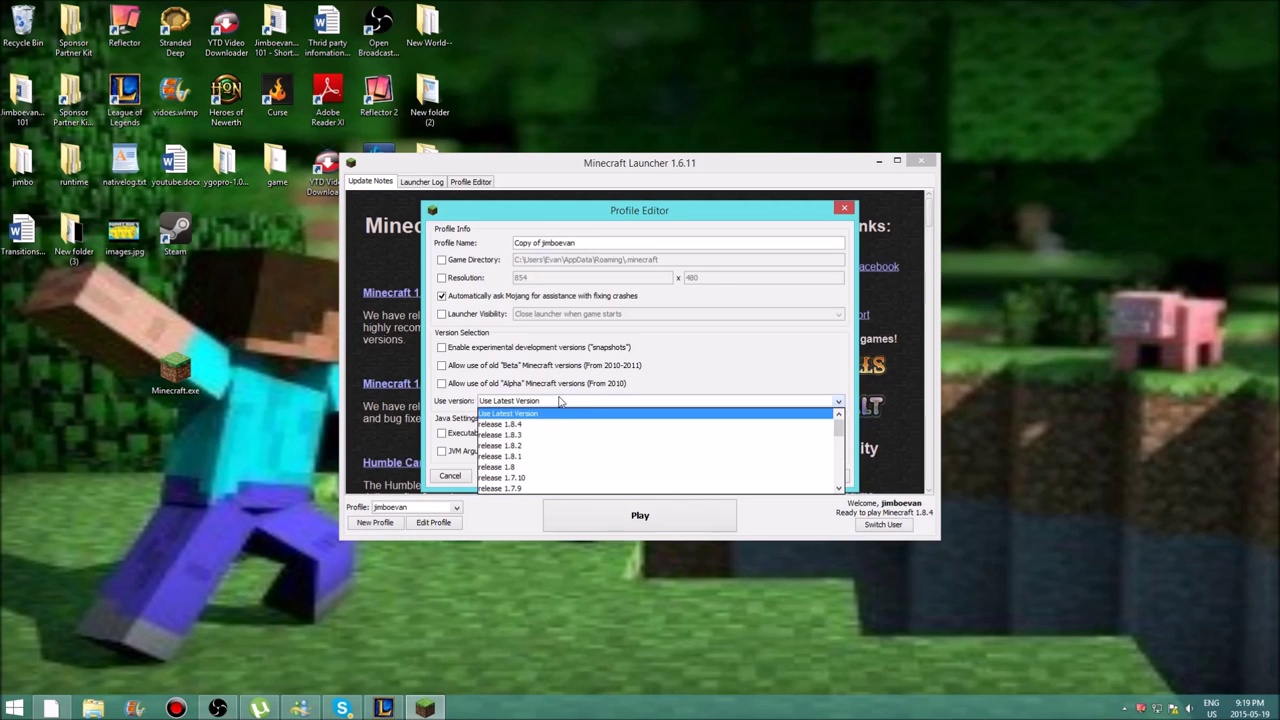
pyautogui.click(520, 467)
pyautogui.click(540, 401)
pyautogui.scroll(-2, 527, 470)
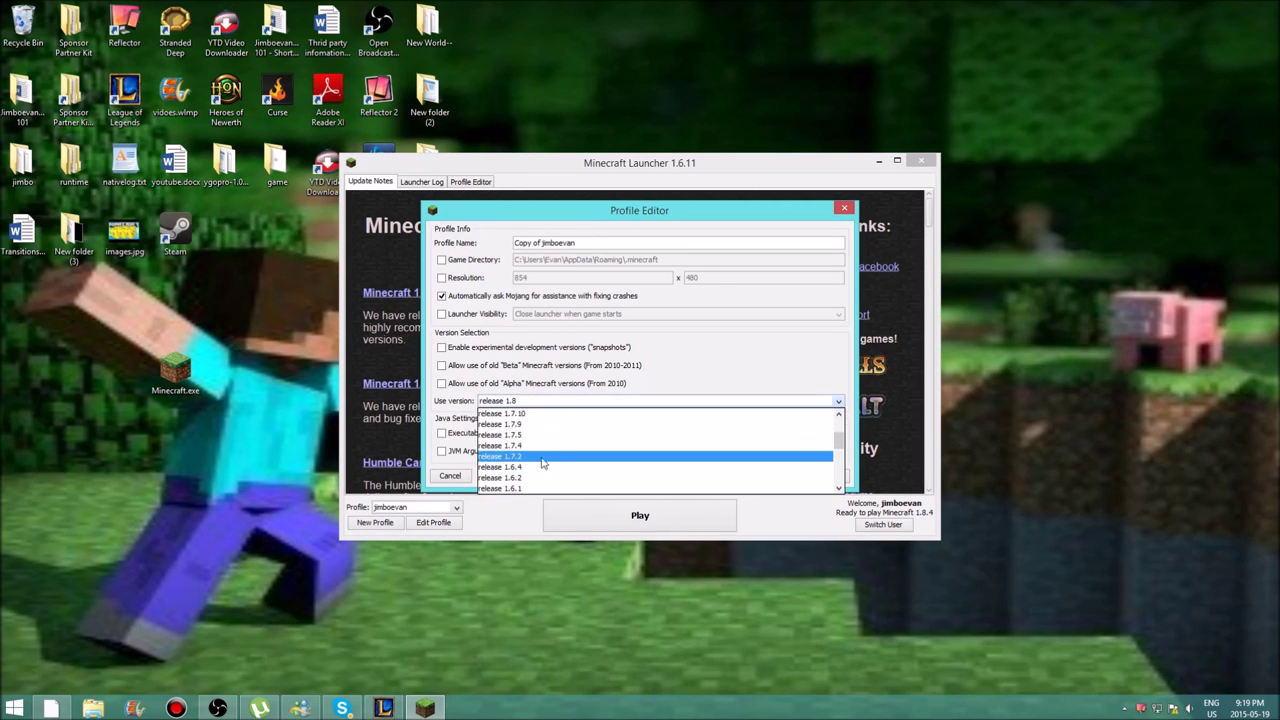
pyautogui.scroll(2, 527, 478)
pyautogui.click(528, 467)
# Clear the default profile name, then close the Profile Editor.
pyautogui.doubleClick(572, 243)
pyautogui.click(577, 243)
pyautogui.moveTo(577, 243); pyautogui.dragTo(481, 248)
pyautogui.press('BackSpace')
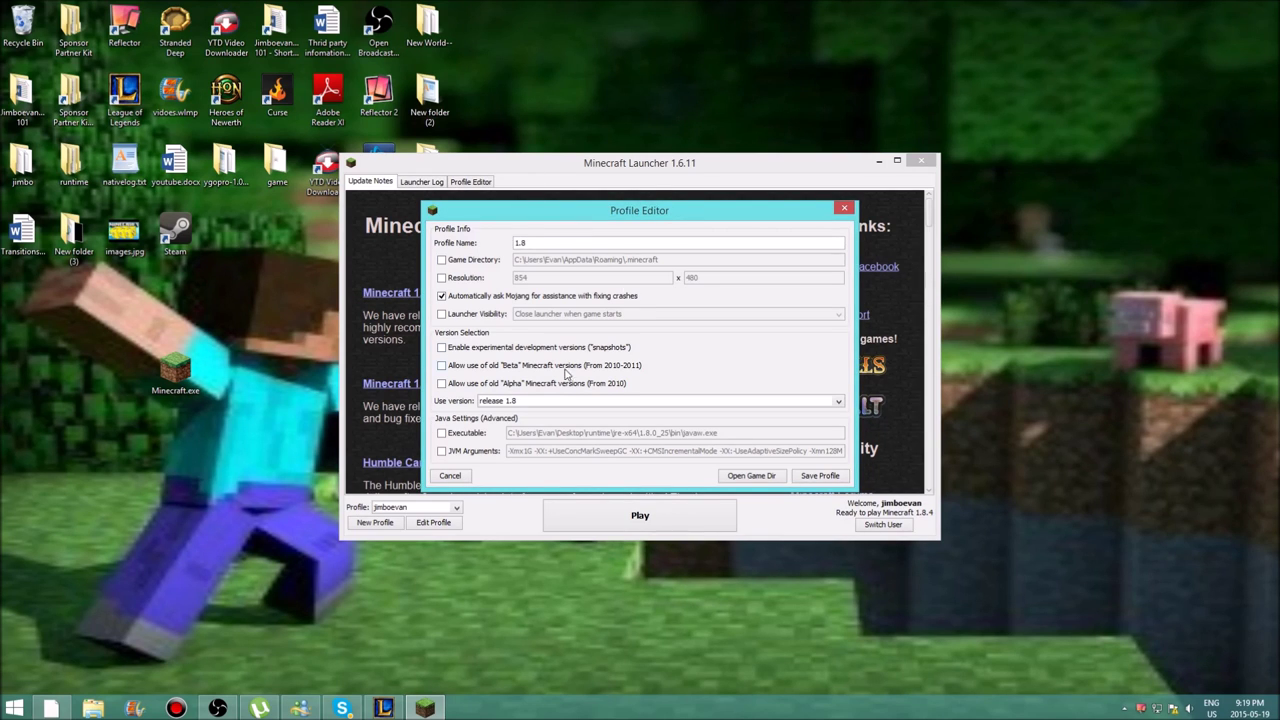
pyautogui.click(843, 209)
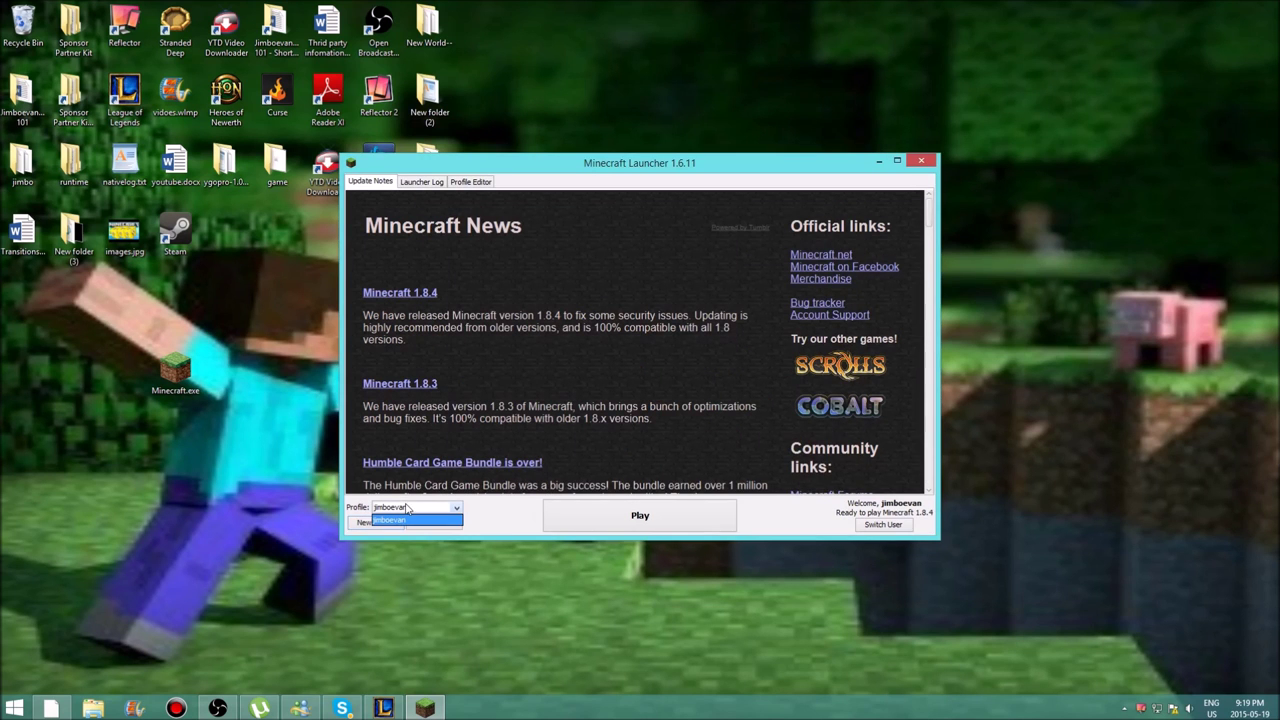
# Close the Minecraft Launcher window.
pyautogui.click(919, 163)
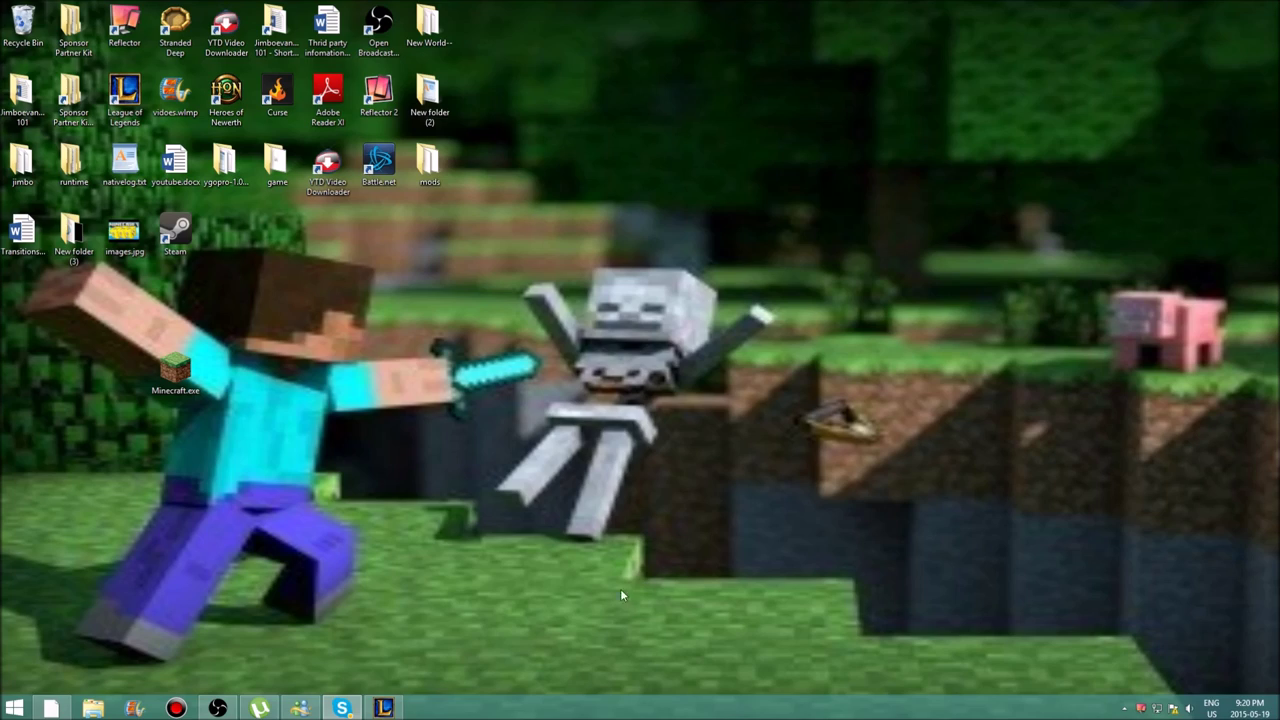
pyautogui.press('super')
pyautogui.write('run')
pyautogui.click(1100, 132)
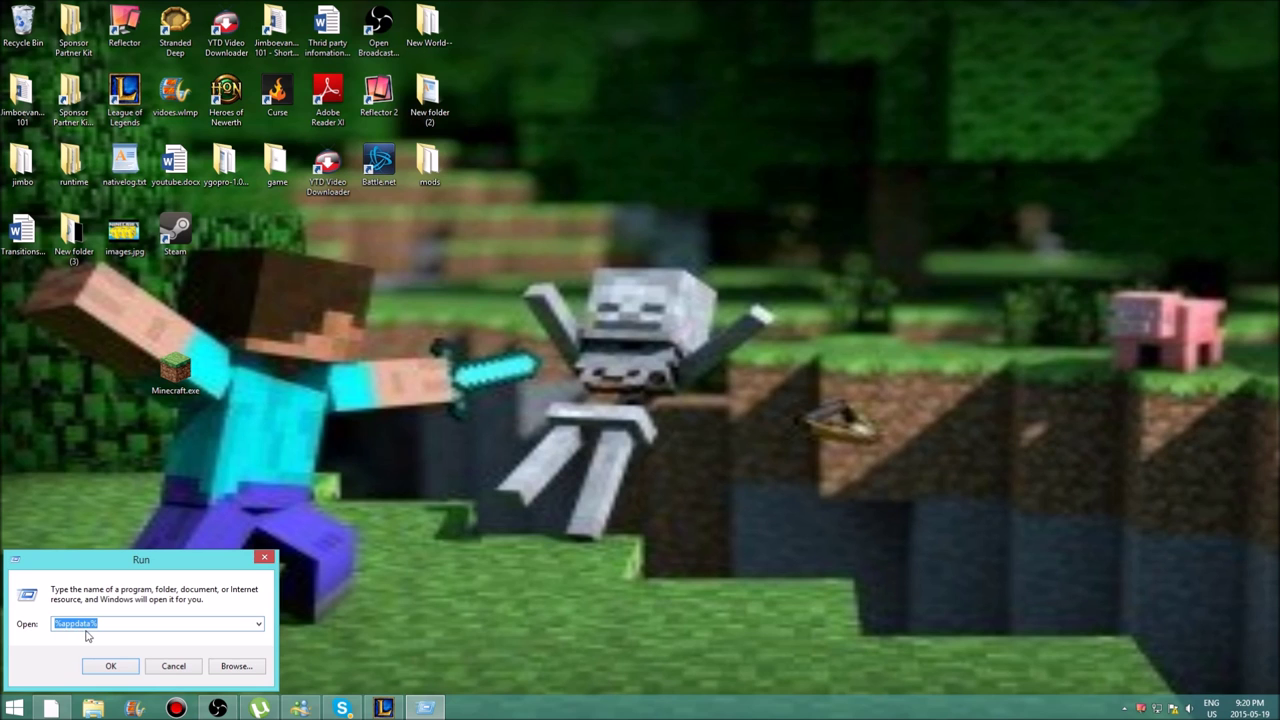
pyautogui.click(108, 667)
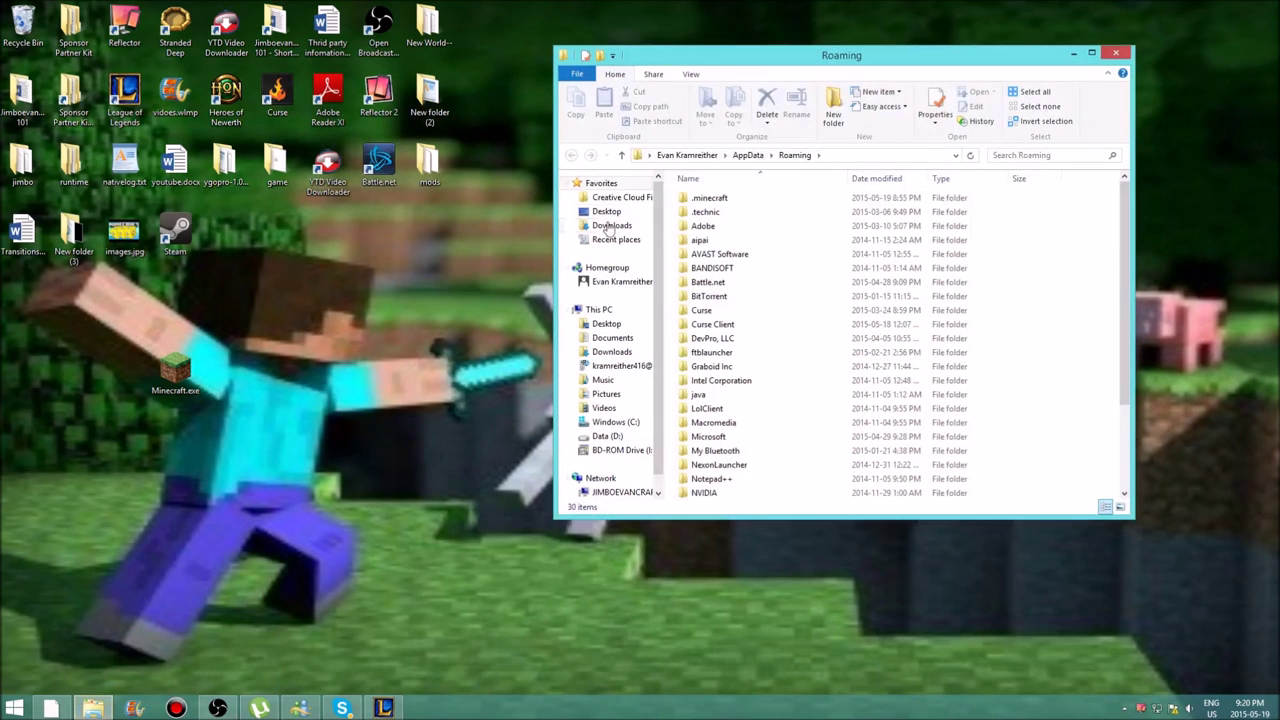
pyautogui.doubleClick(712, 203)
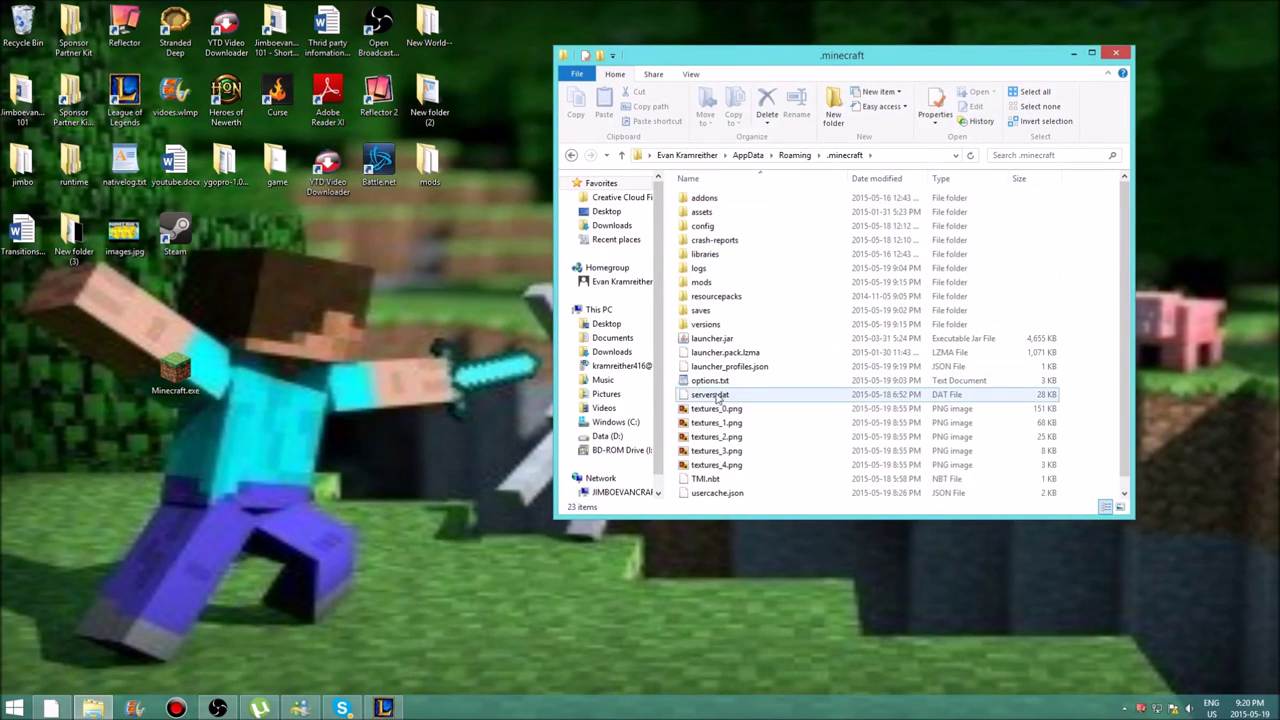
pyautogui.click(727, 316)
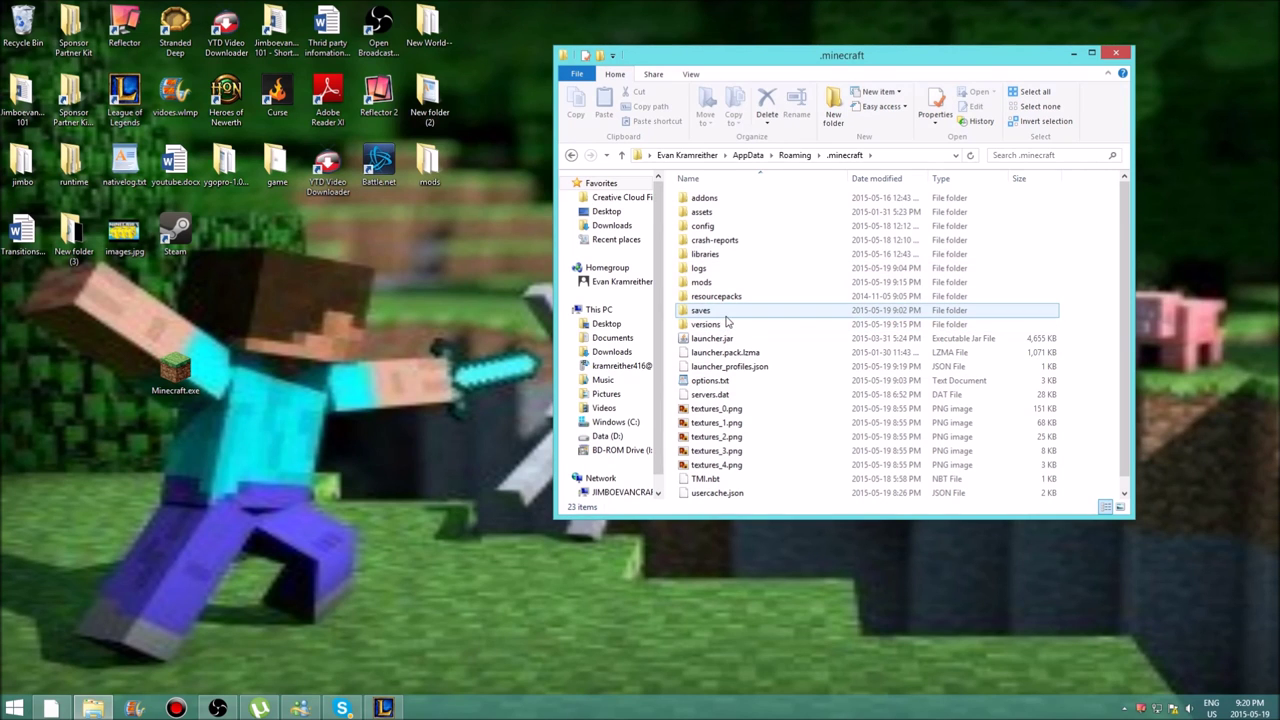
pyautogui.doubleClick(727, 318)
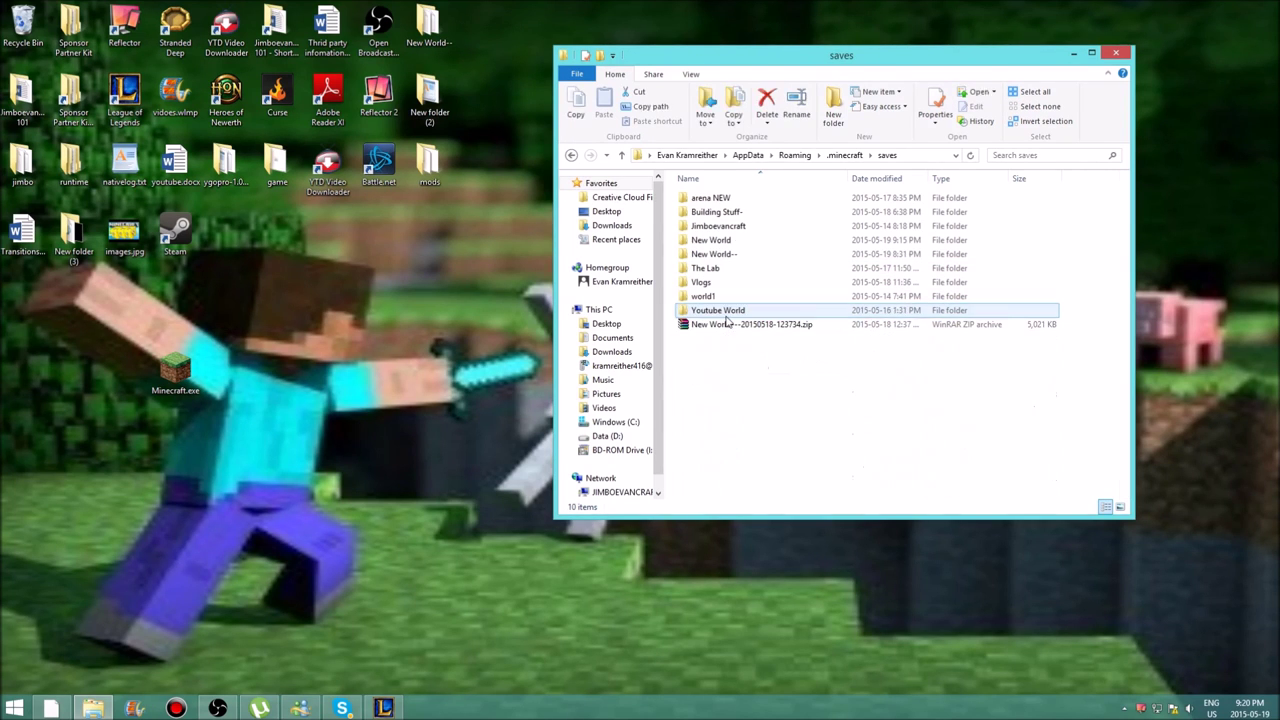
pyautogui.click(571, 155)
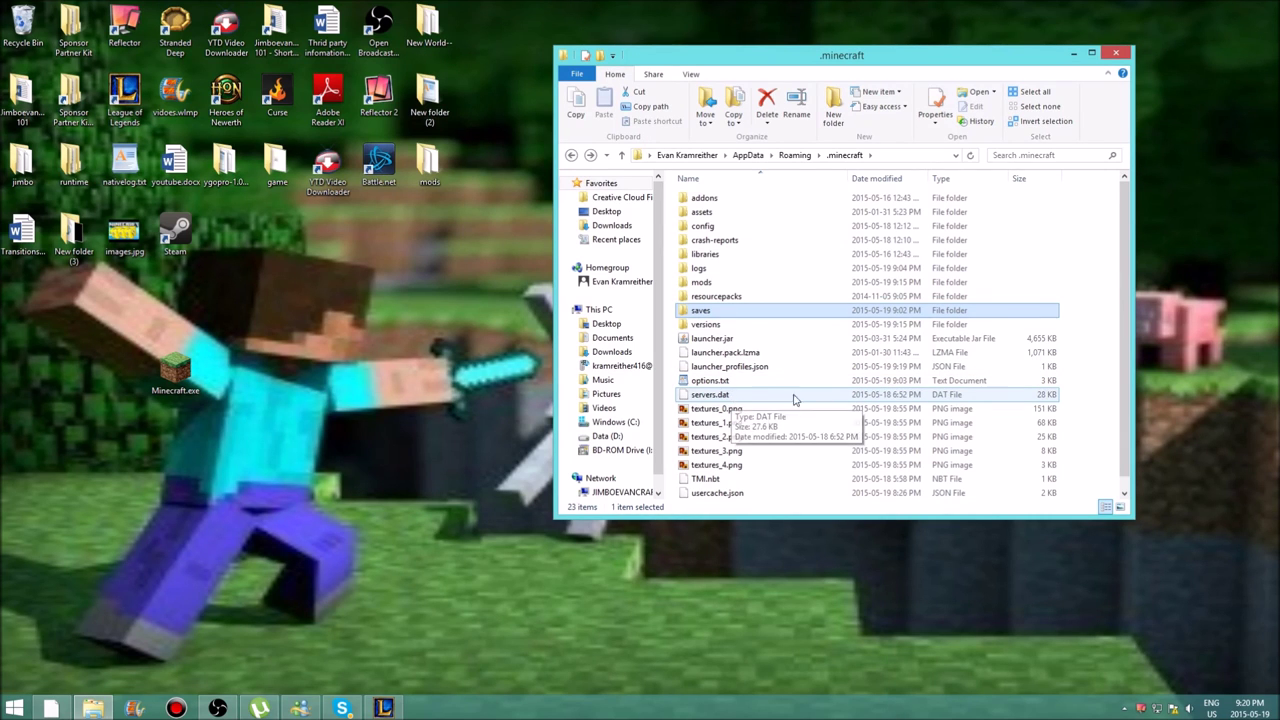
pyautogui.scroll(-1, 1085, 353)
pyautogui.scroll(1, 1096, 352)
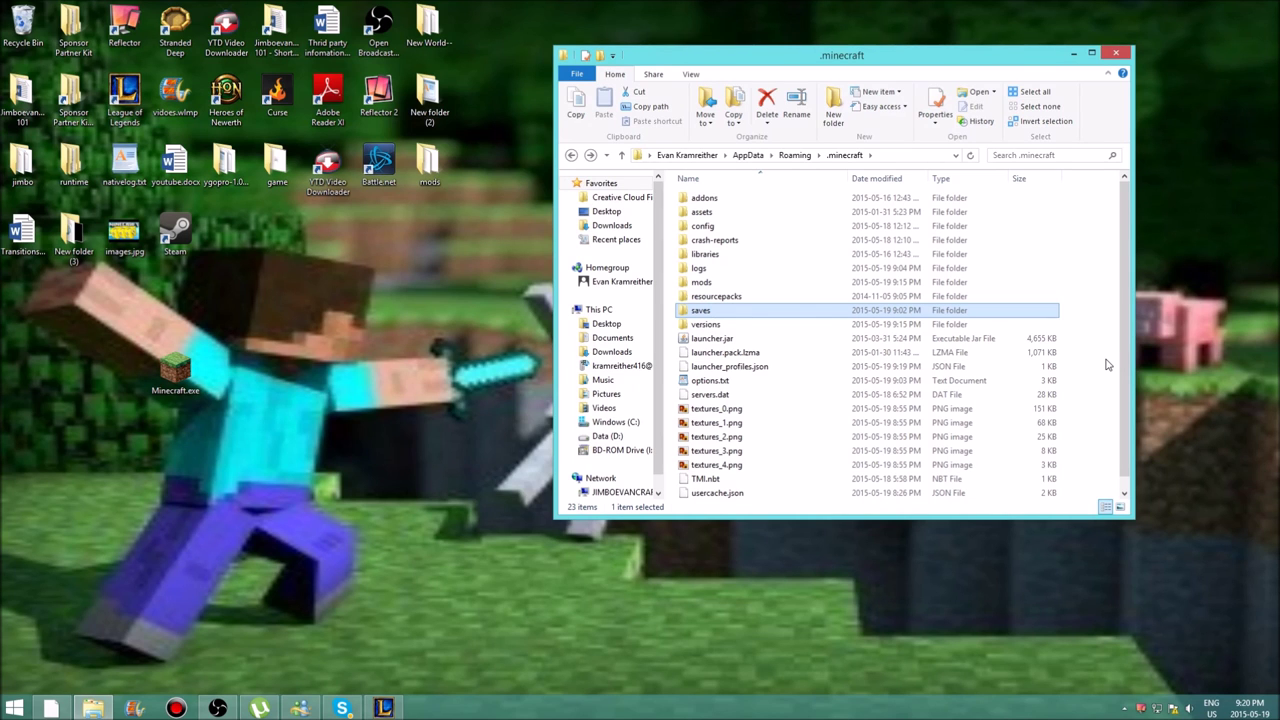
pyautogui.click(1116, 54)
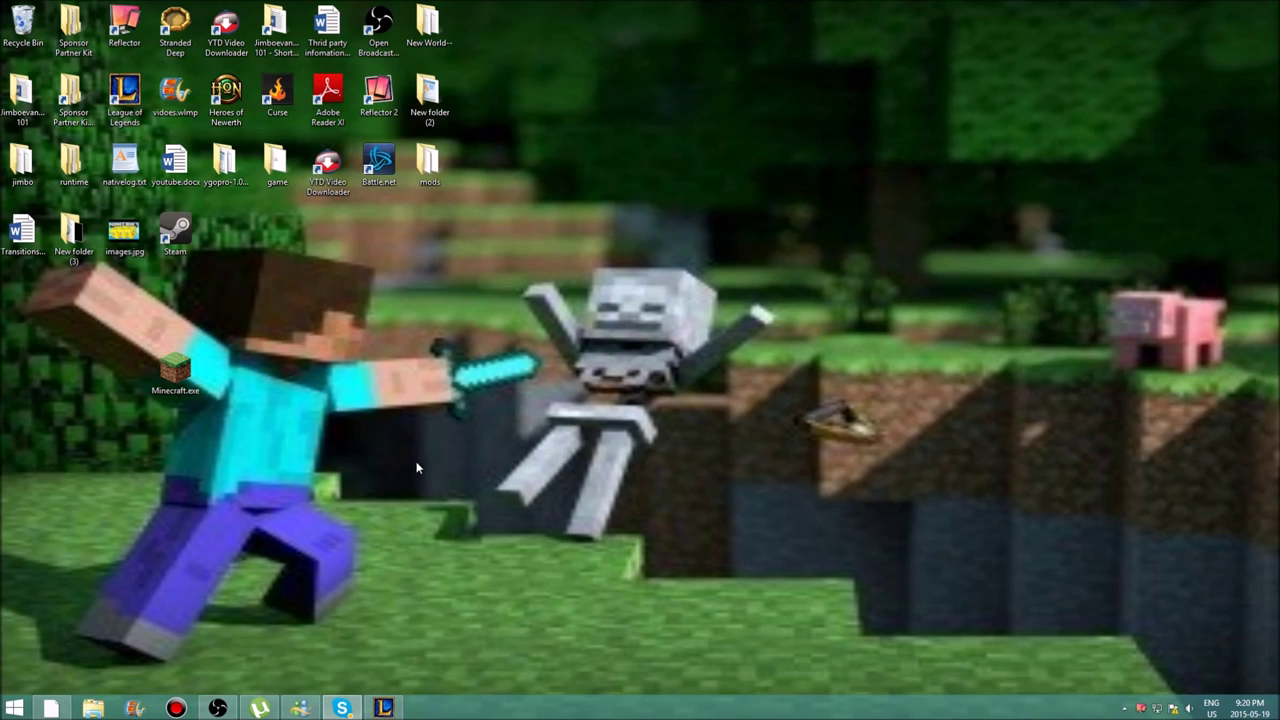
# Start a new launcher profile on release 1.8 and clear its default name.
pyautogui.click(196, 375)
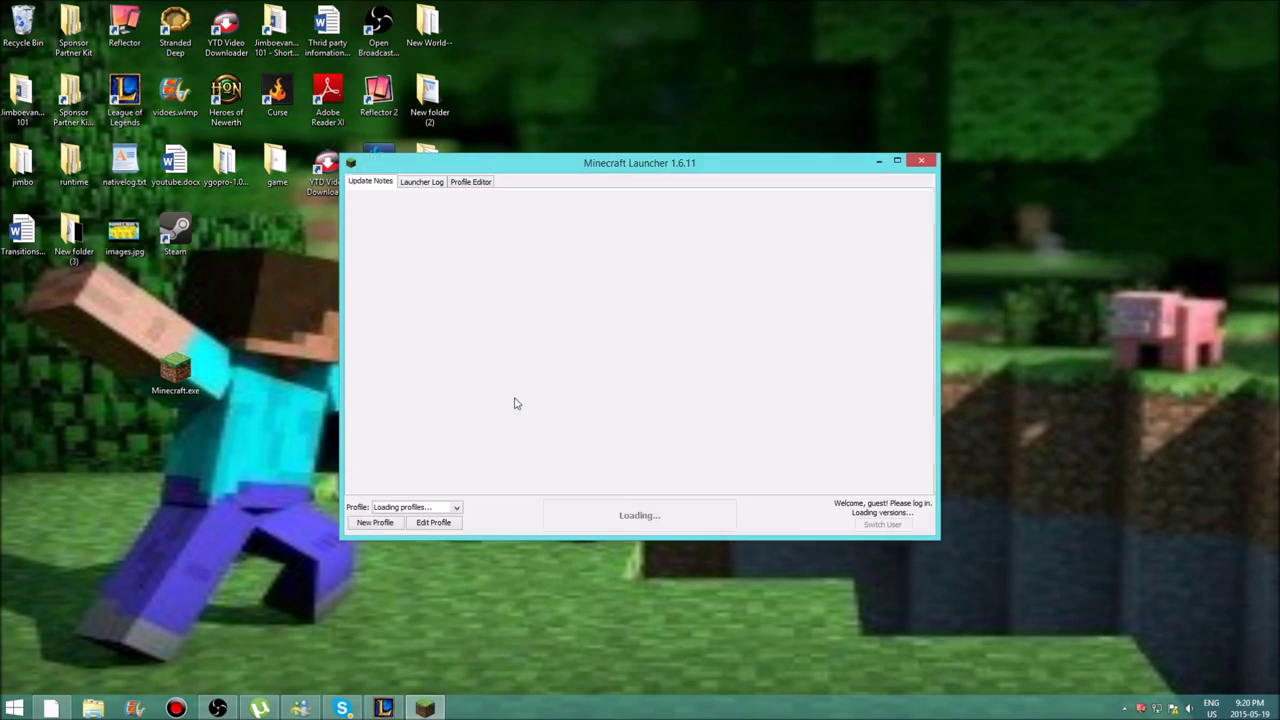
pyautogui.click(376, 522)
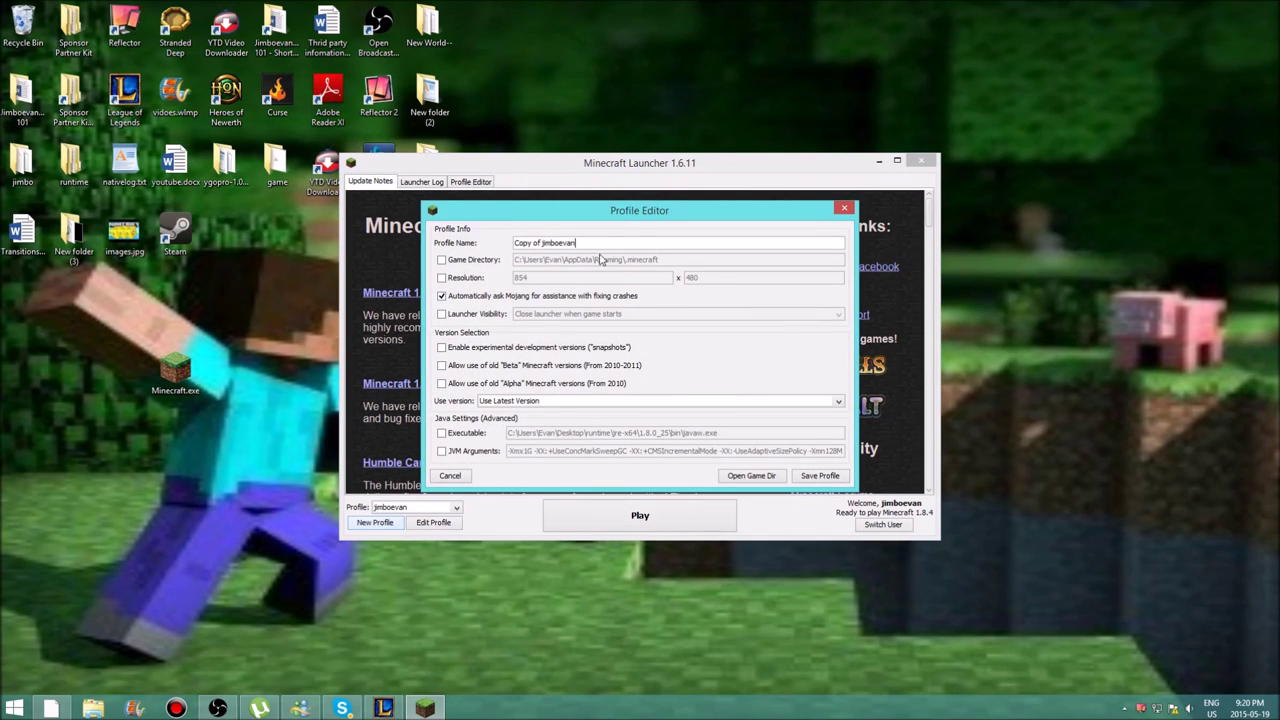
pyautogui.click(560, 400)
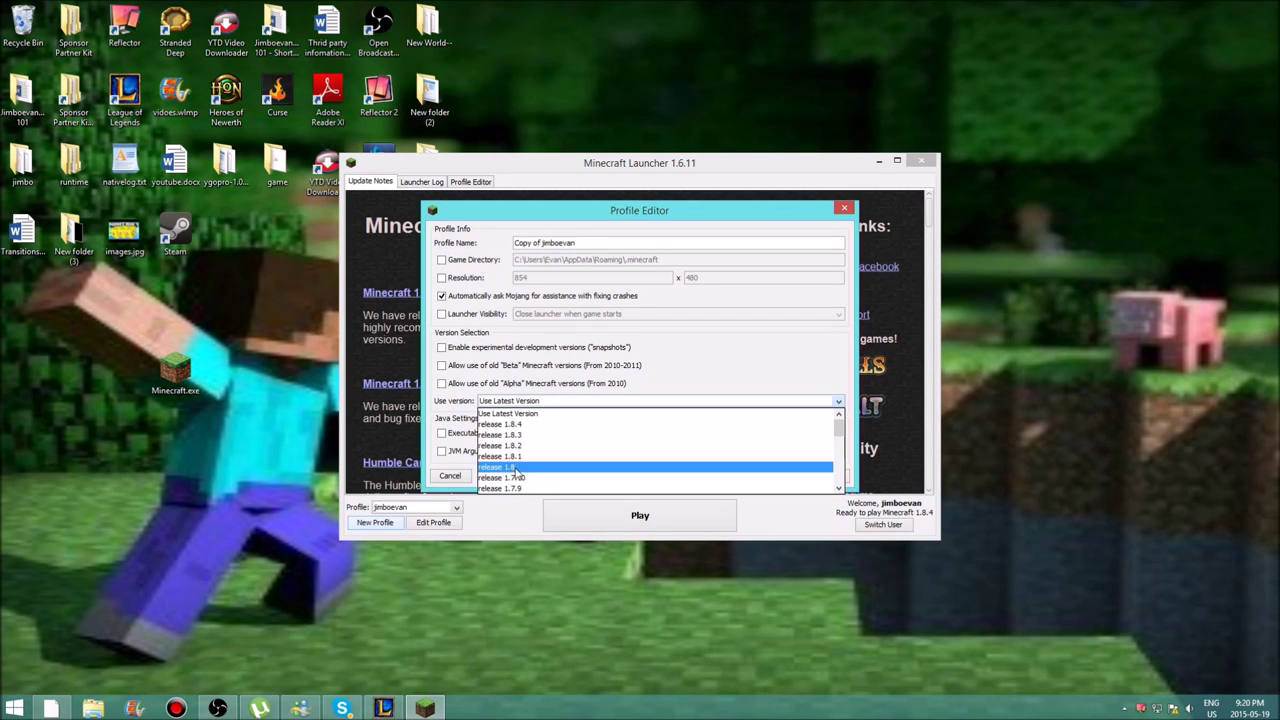
pyautogui.scroll(-3, 518, 476)
pyautogui.scroll(-3, 520, 477)
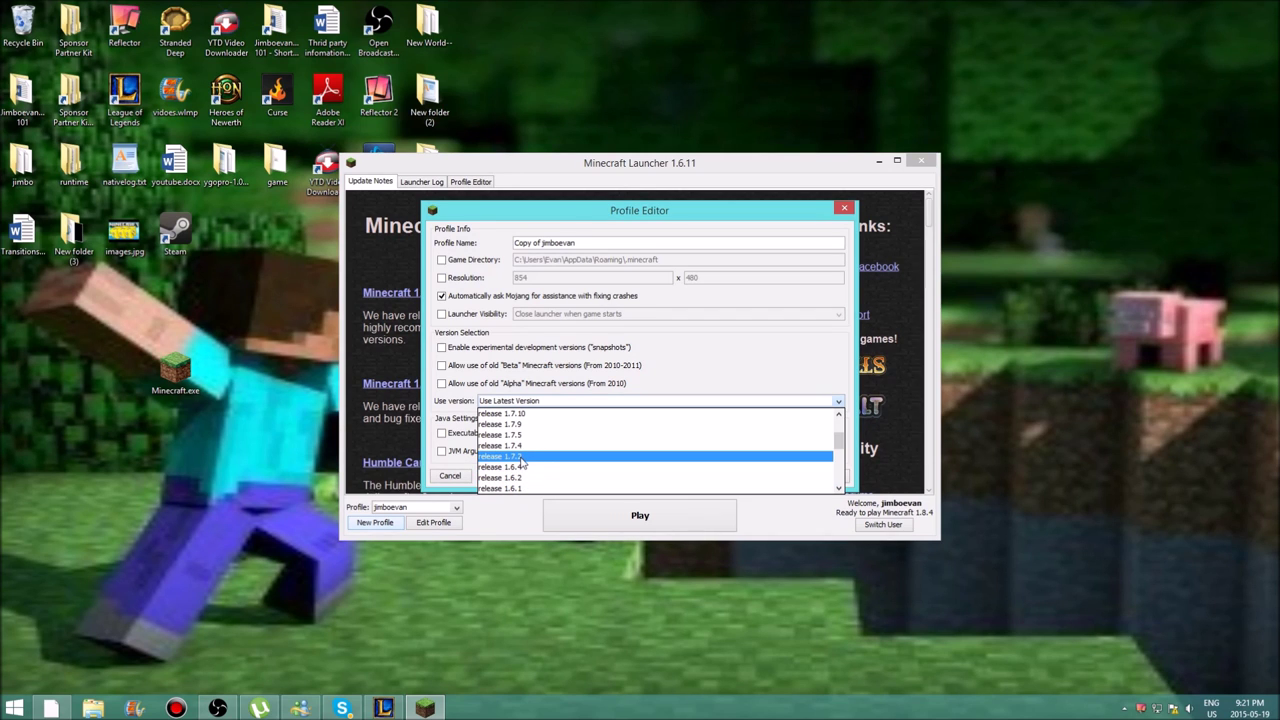
pyautogui.scroll(3, 521, 463)
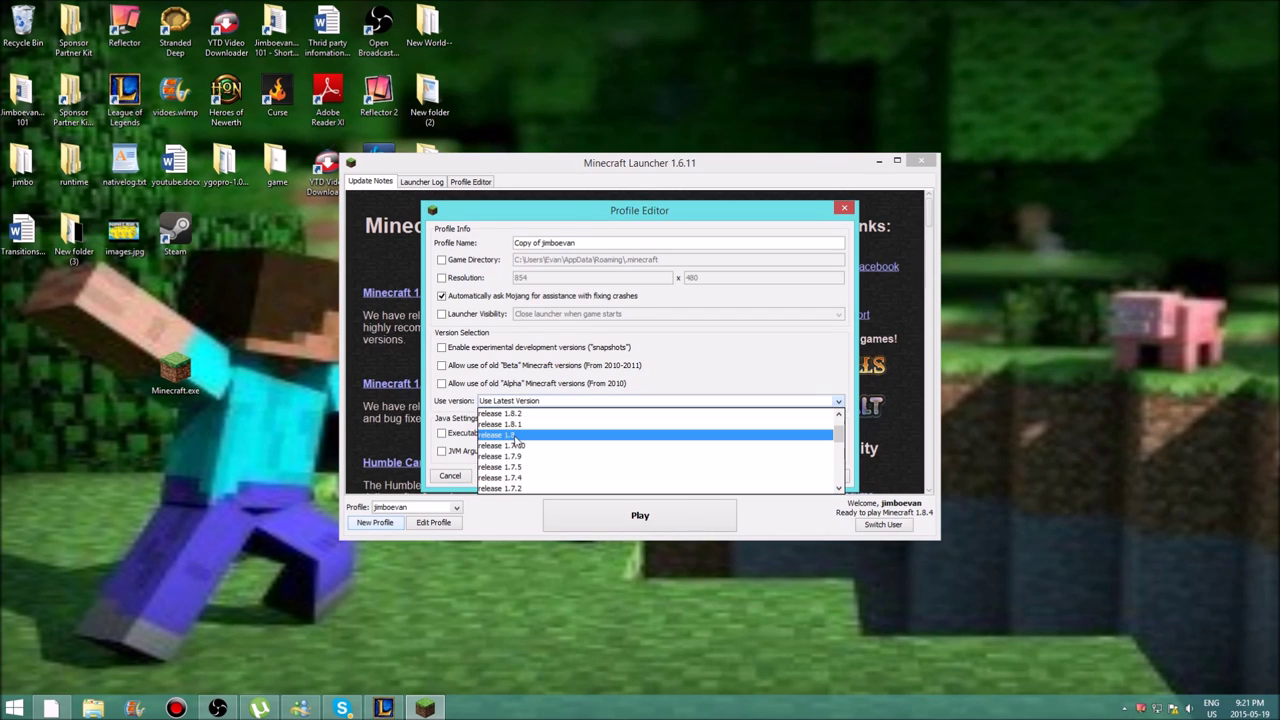
pyautogui.click(518, 440)
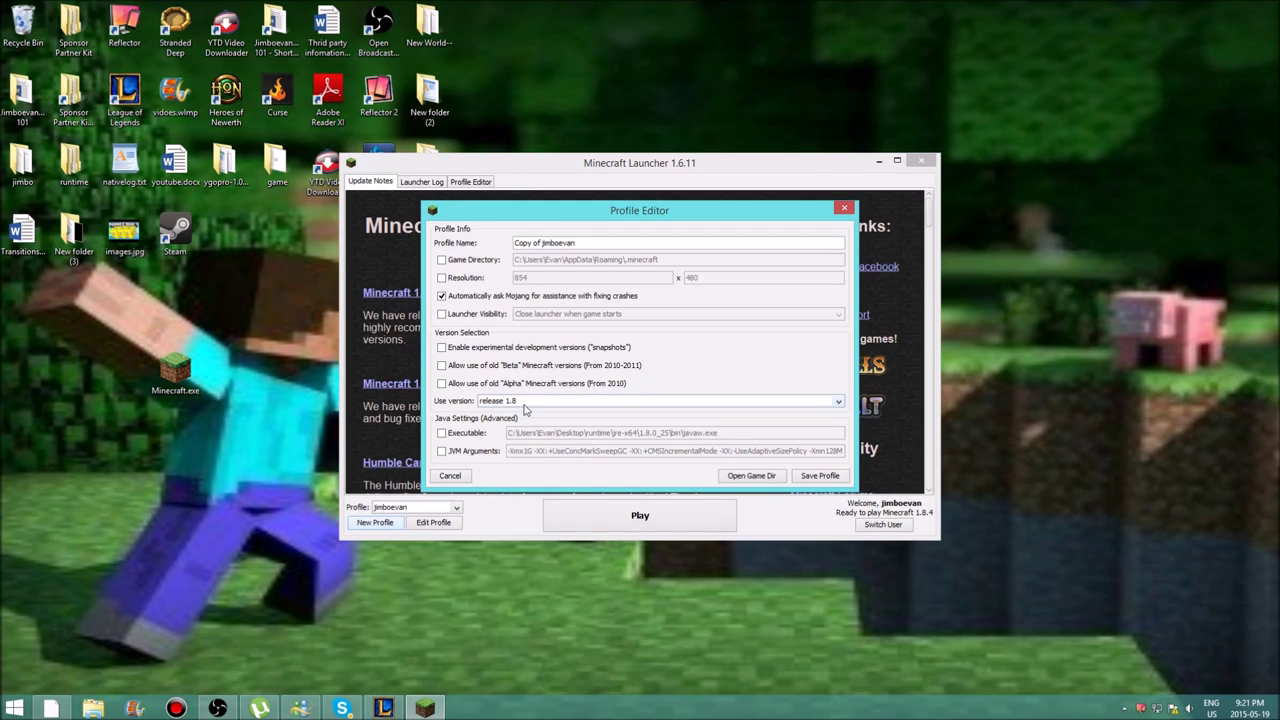
pyautogui.moveTo(589, 242); pyautogui.dragTo(499, 238)
pyautogui.press('BackSpace')
# Finish naming the profile 1.8, save it, launch Minecraft 1.8 with it, then quit.
pyautogui.write('8')
pyautogui.click(822, 476)
pyautogui.click(445, 508)
pyautogui.click(420, 530)
pyautogui.click(678, 510)
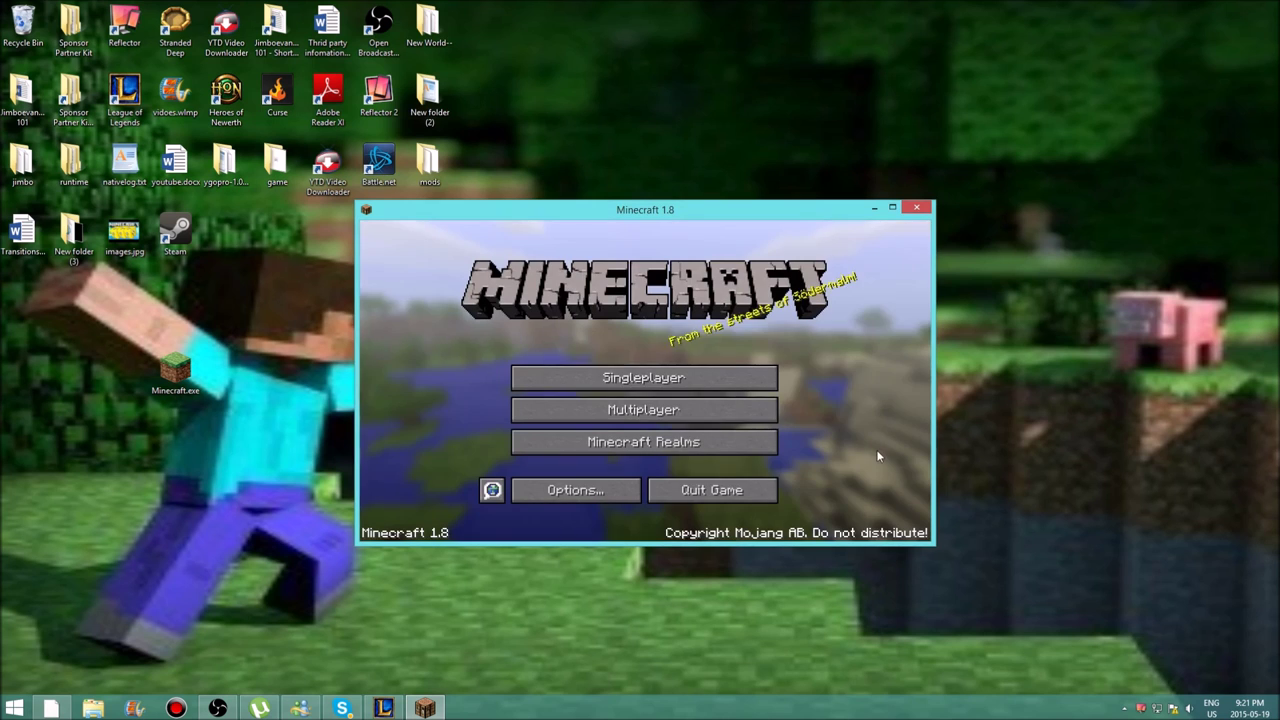
pyautogui.click(713, 491)
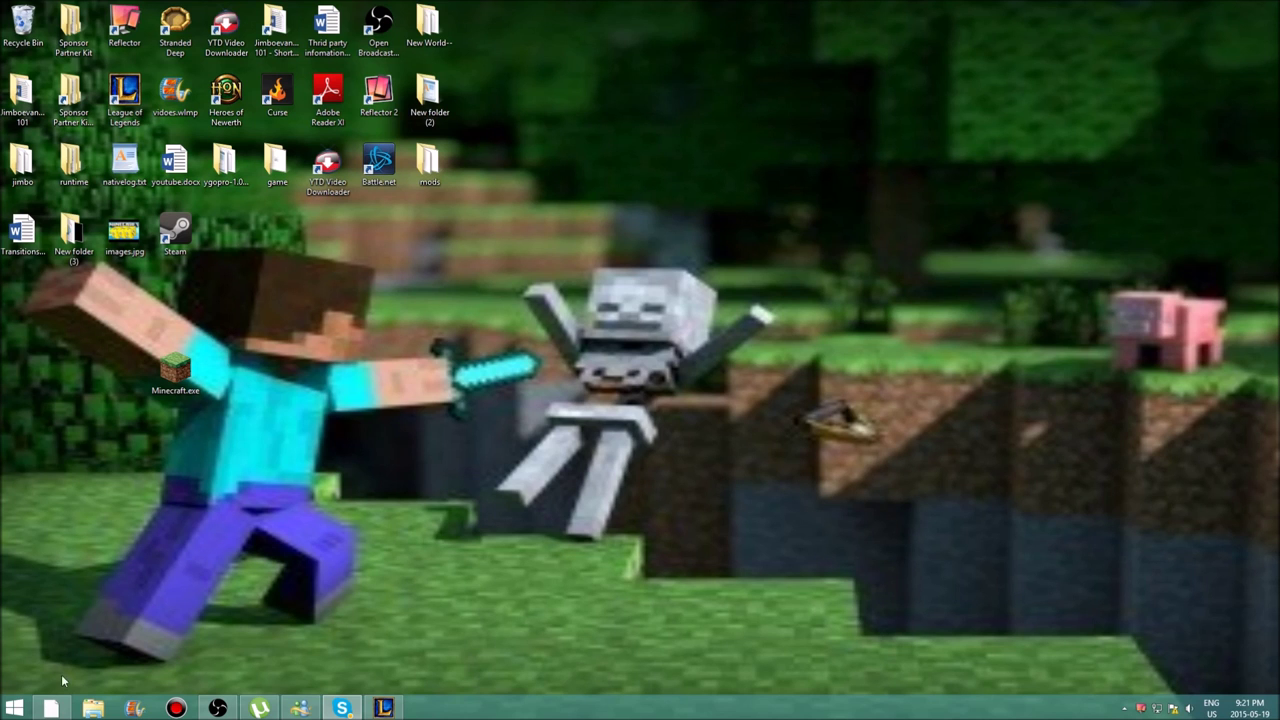
# Bring up the Forge downloads page and try the recommended Windows installer.
pyautogui.moveTo(50, 708)
pyautogui.click(85, 625)
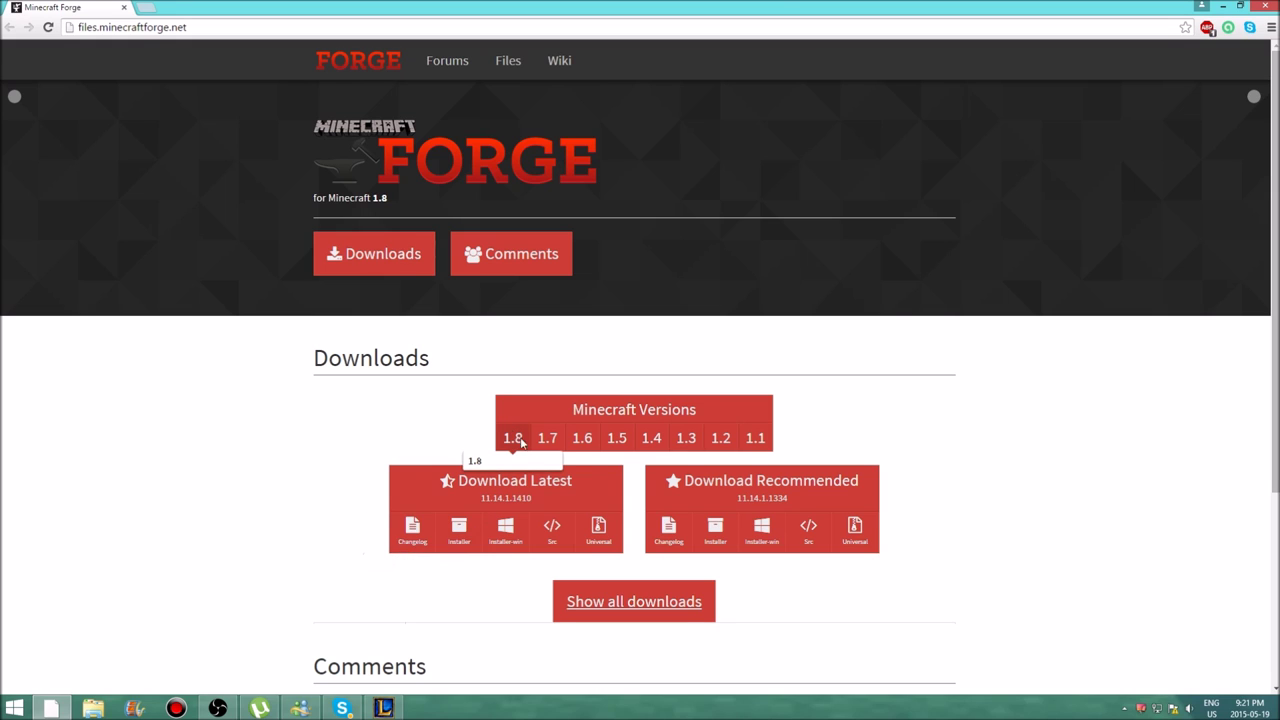
pyautogui.moveTo(558, 444)
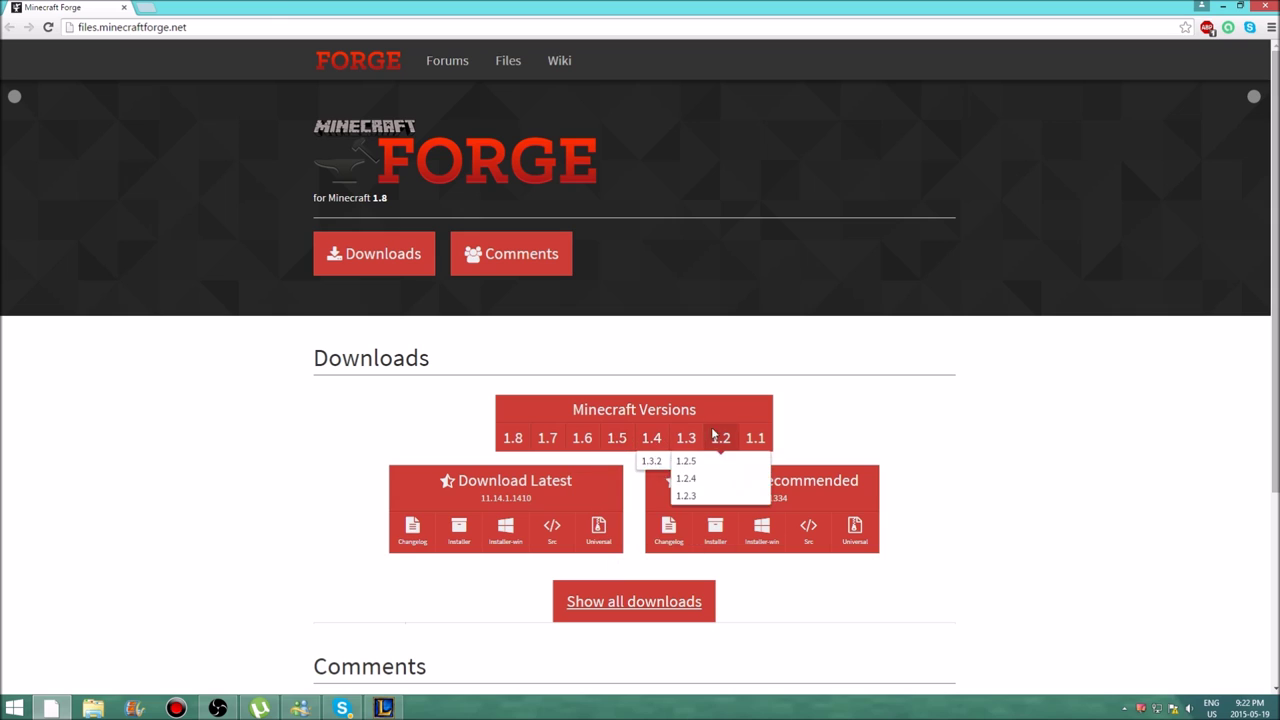
pyautogui.click(582, 437)
pyautogui.moveTo(549, 440)
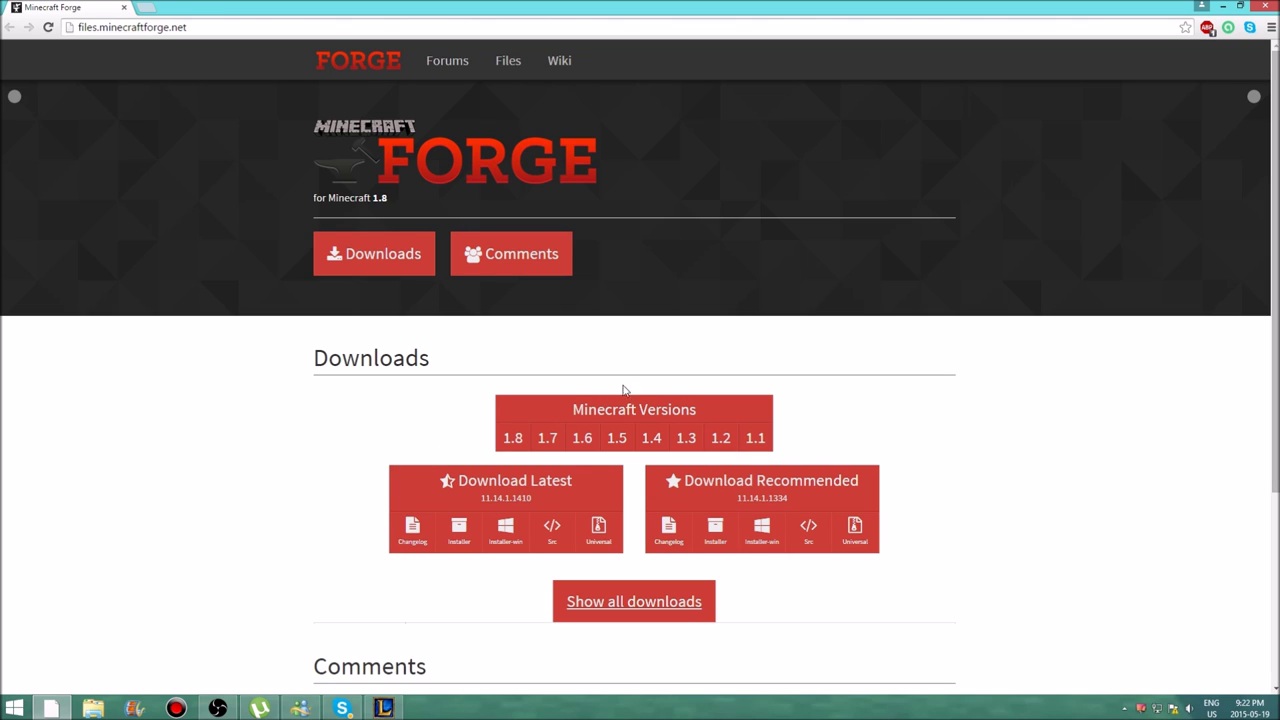
pyautogui.moveTo(638, 434)
pyautogui.click(762, 526)
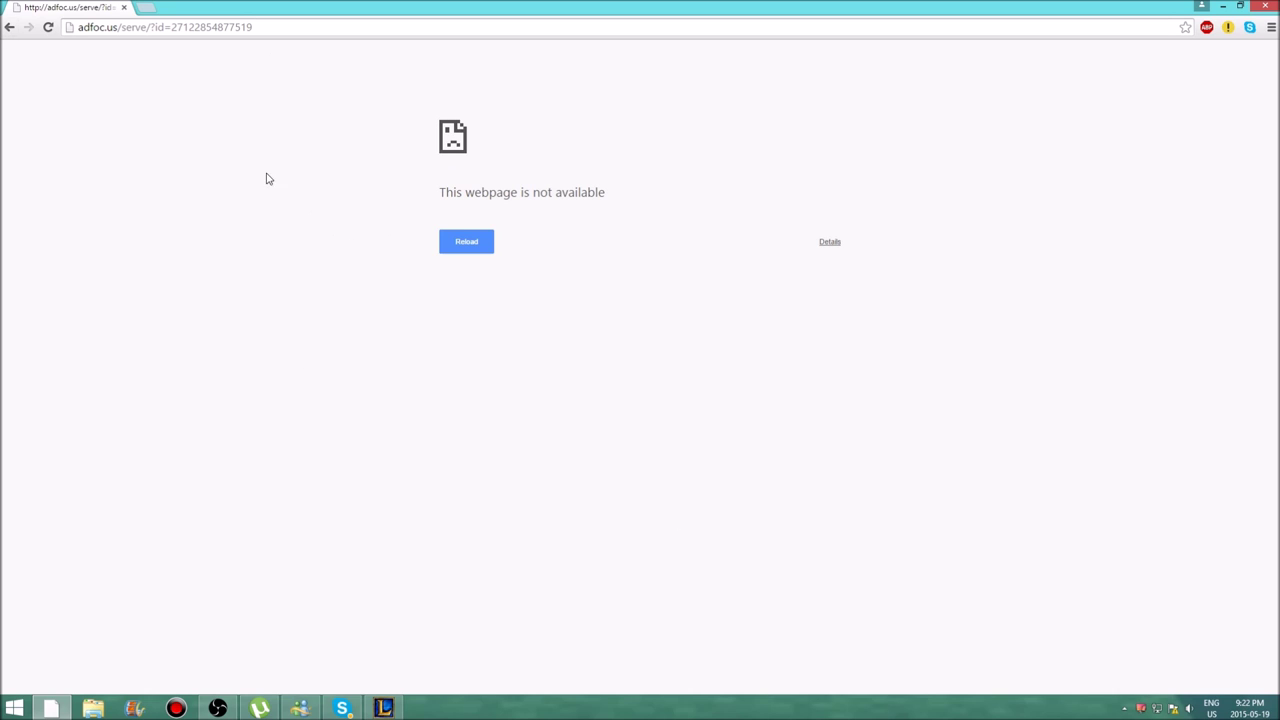
# Download the latest Forge 1.8 Windows installer, skipping the adfoc.us ad.
pyautogui.click(8, 28)
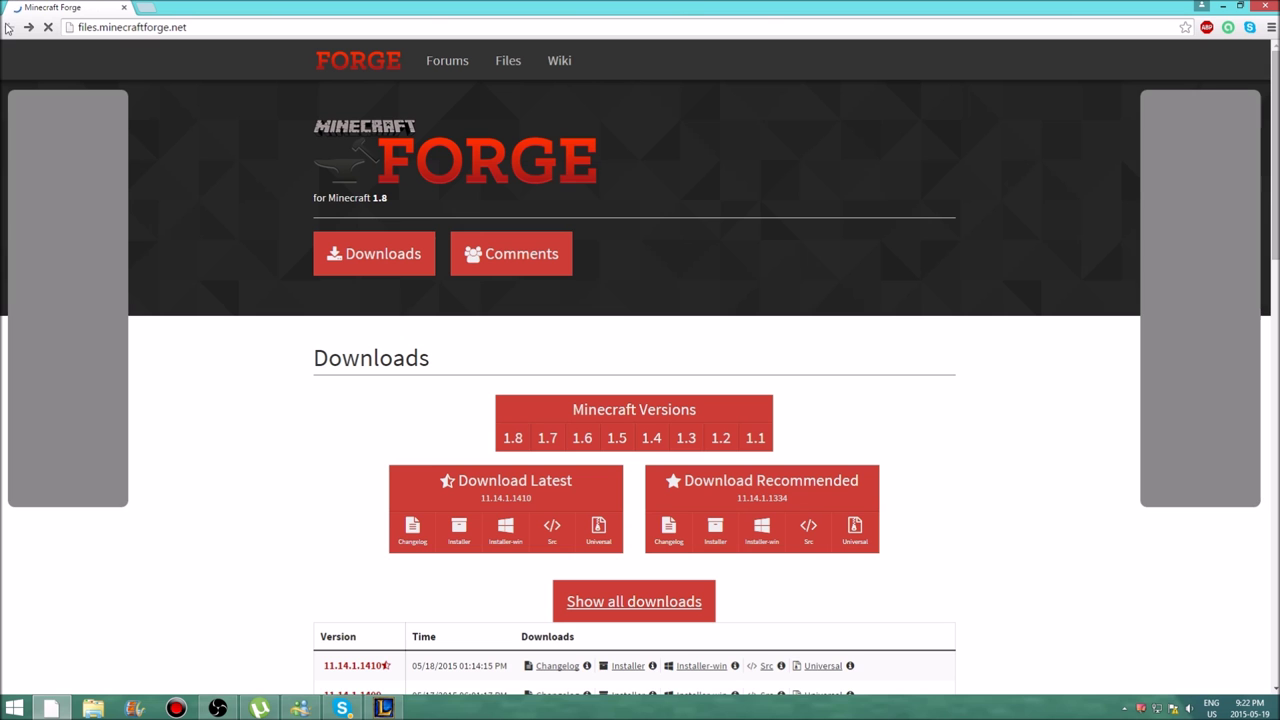
pyautogui.click(497, 531)
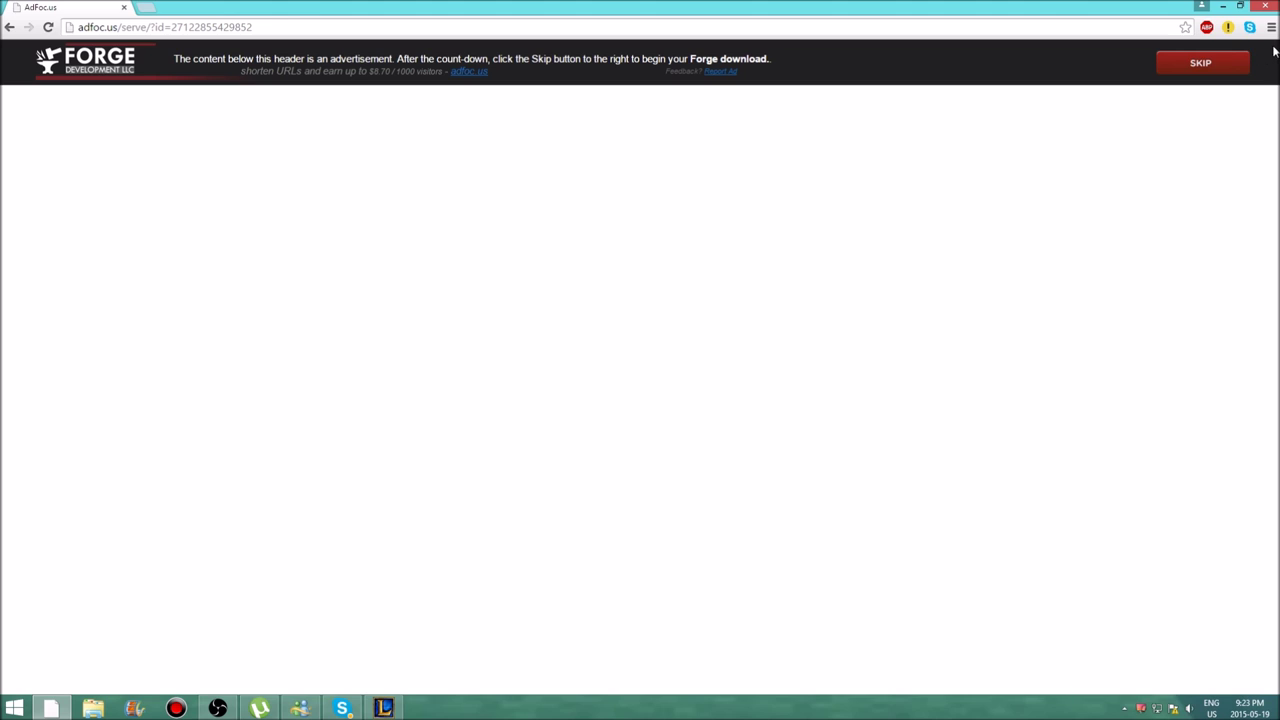
pyautogui.click(1195, 75)
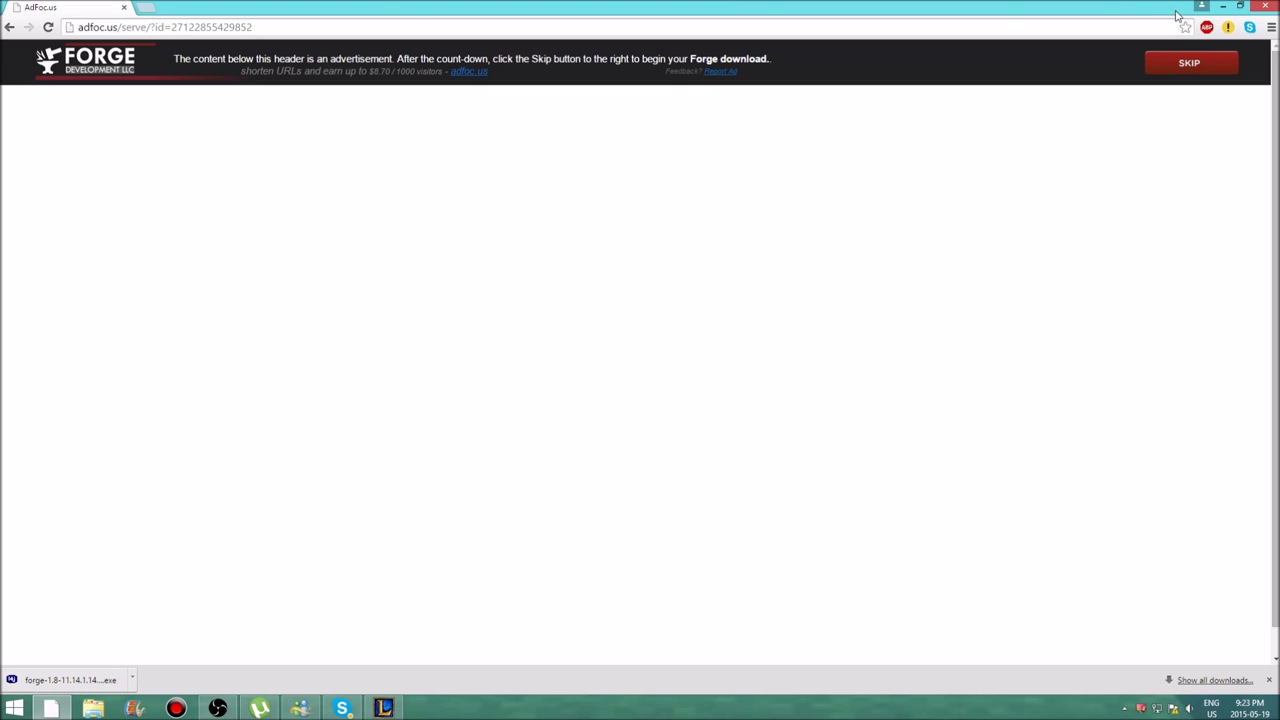
pyautogui.click(1240, 6)
# Put the downloaded Forge installer on the desktop and close the browser.
pyautogui.moveTo(457, 57); pyautogui.dragTo(586, 38)
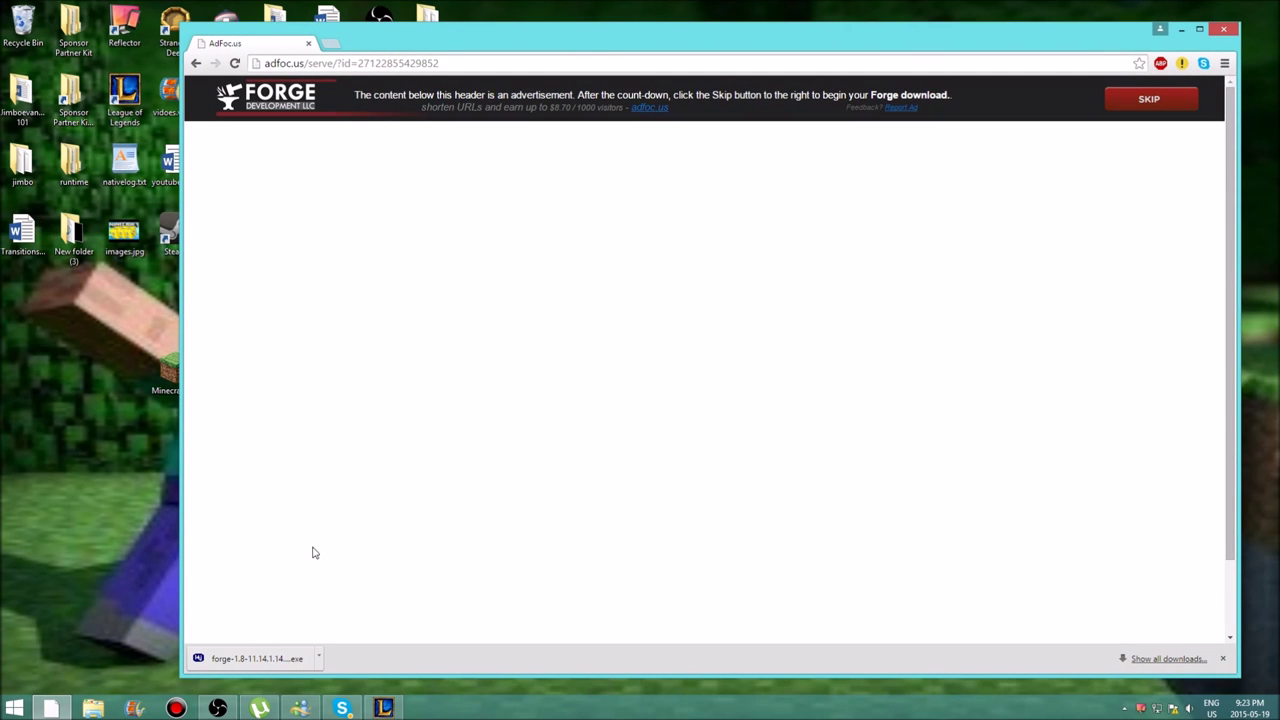
pyautogui.moveTo(244, 660); pyautogui.dragTo(33, 588)
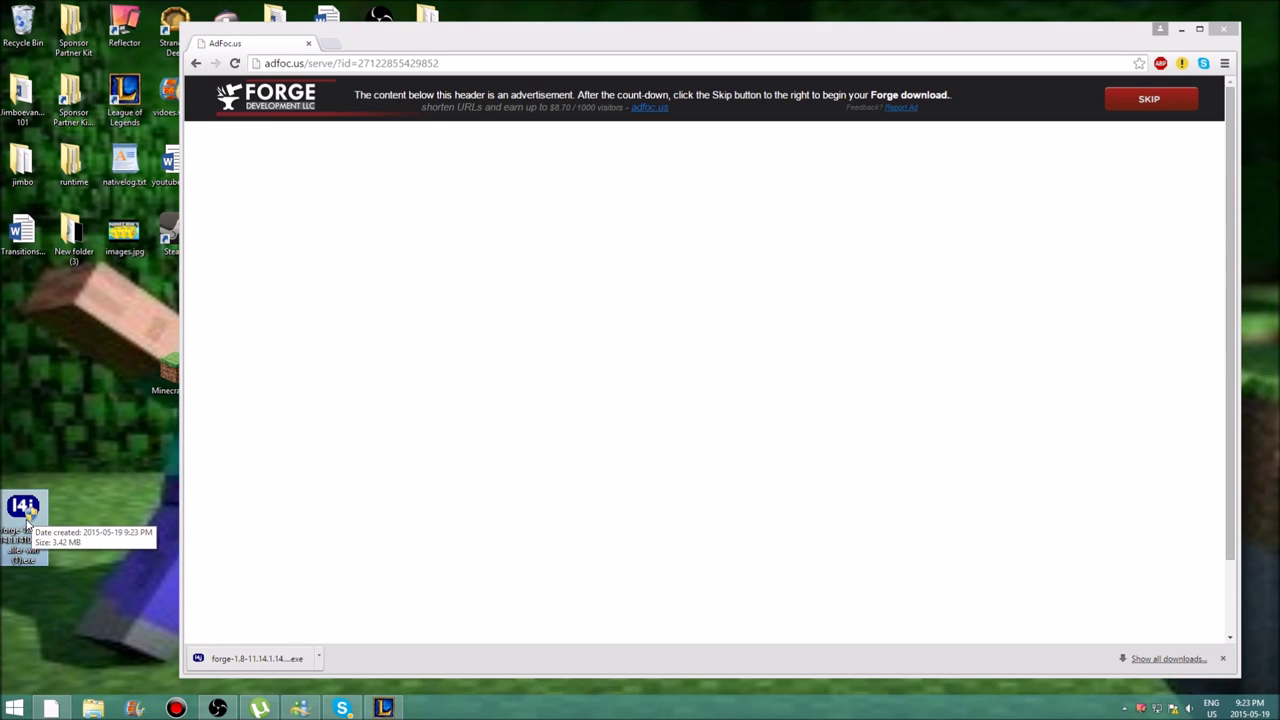
pyautogui.click(1224, 28)
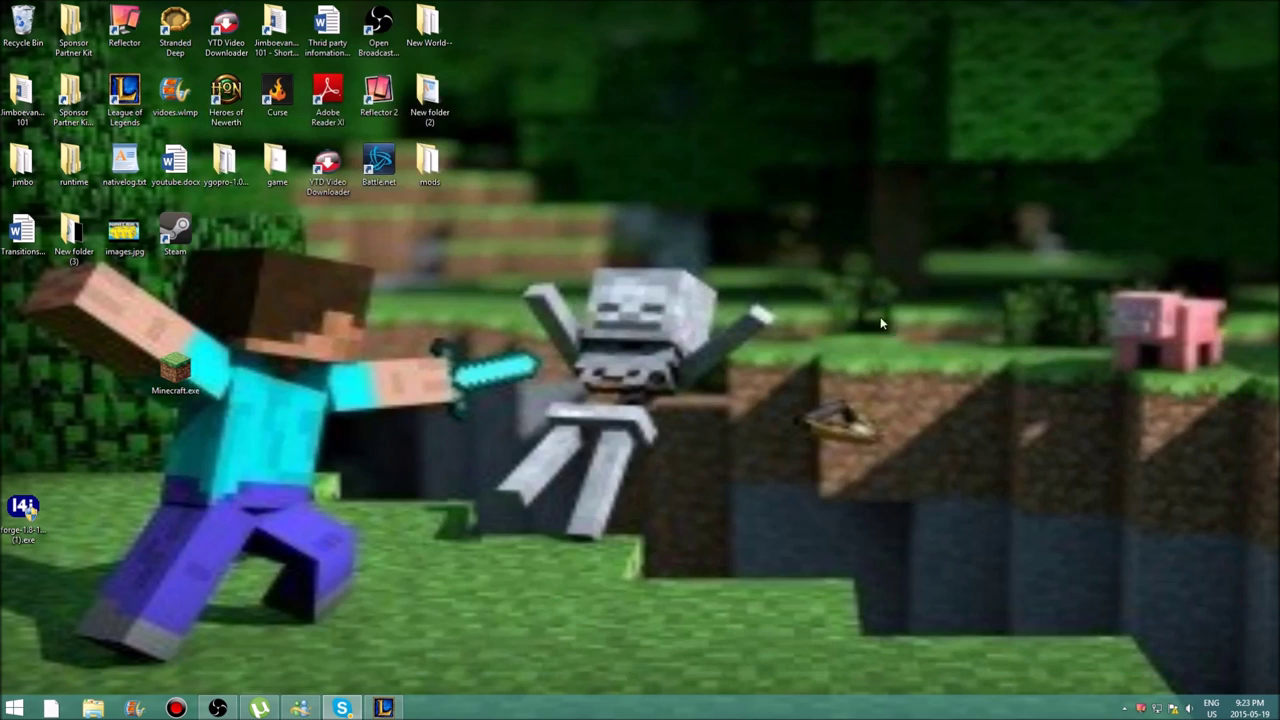
pyautogui.moveTo(22, 510); pyautogui.dragTo(35, 448)
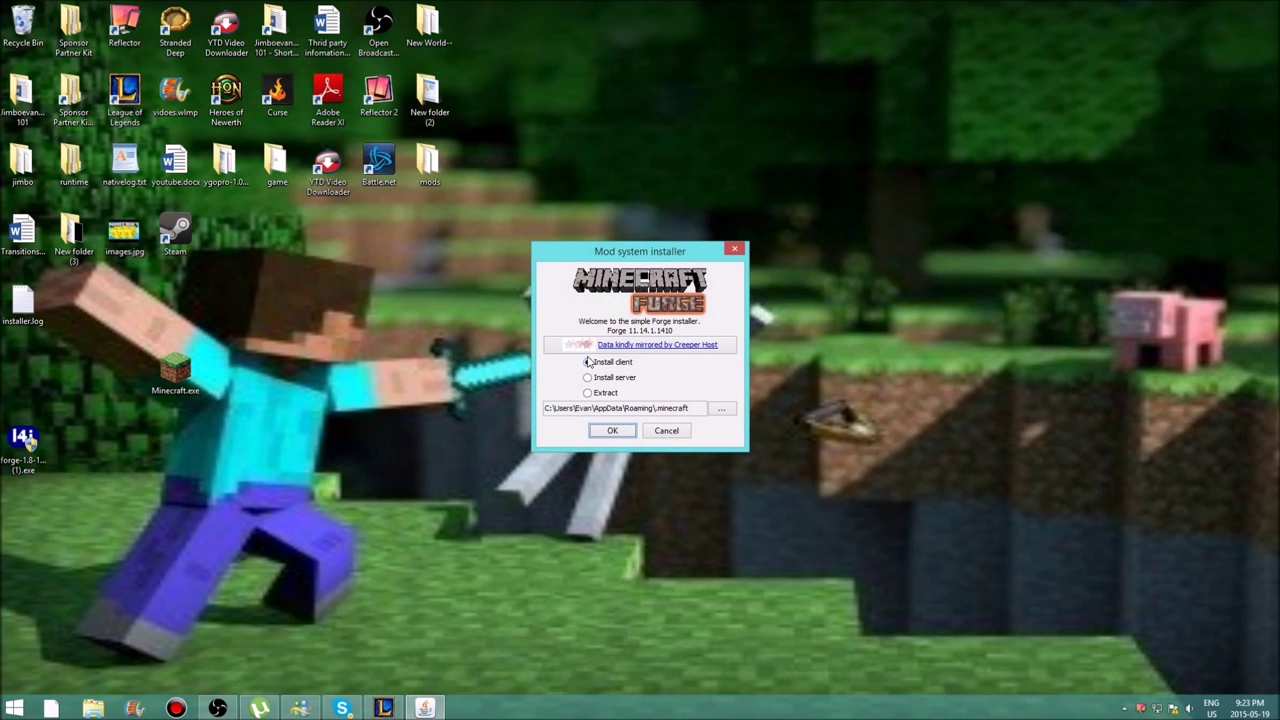
# Install the Forge 11.14.1.1410 client and dismiss the completion message.
pyautogui.click(612, 430)
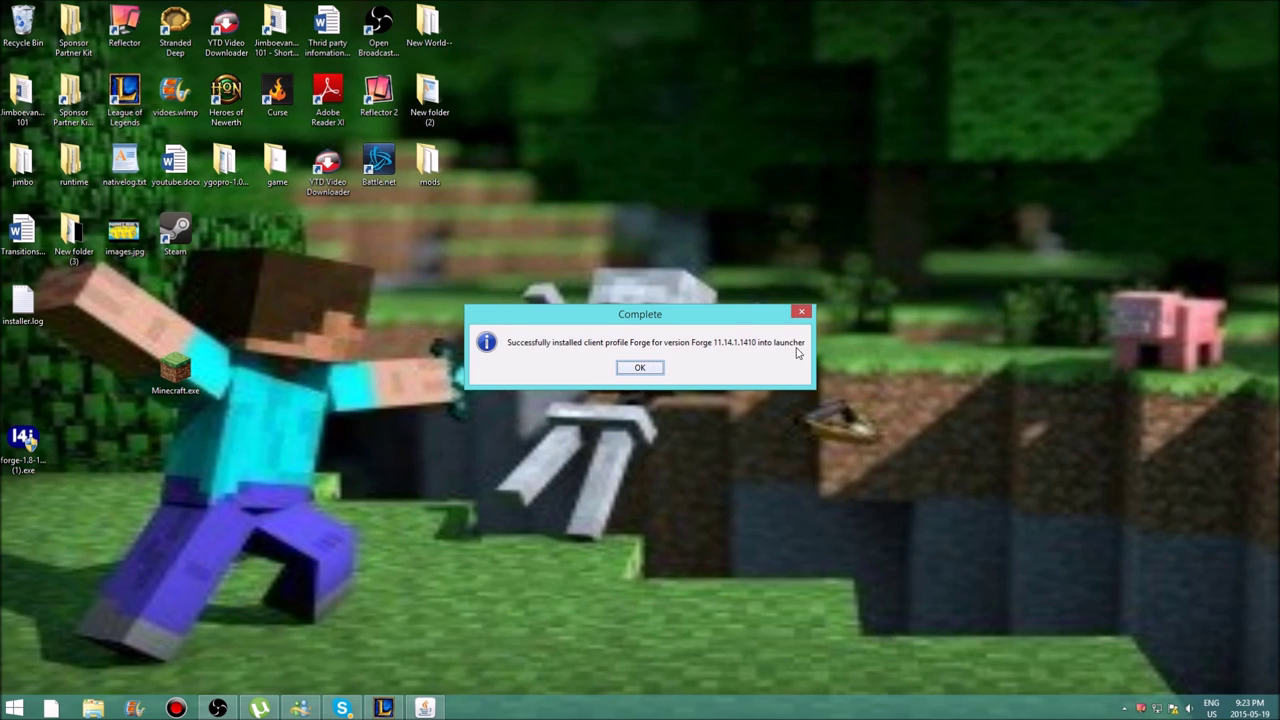
pyautogui.click(641, 369)
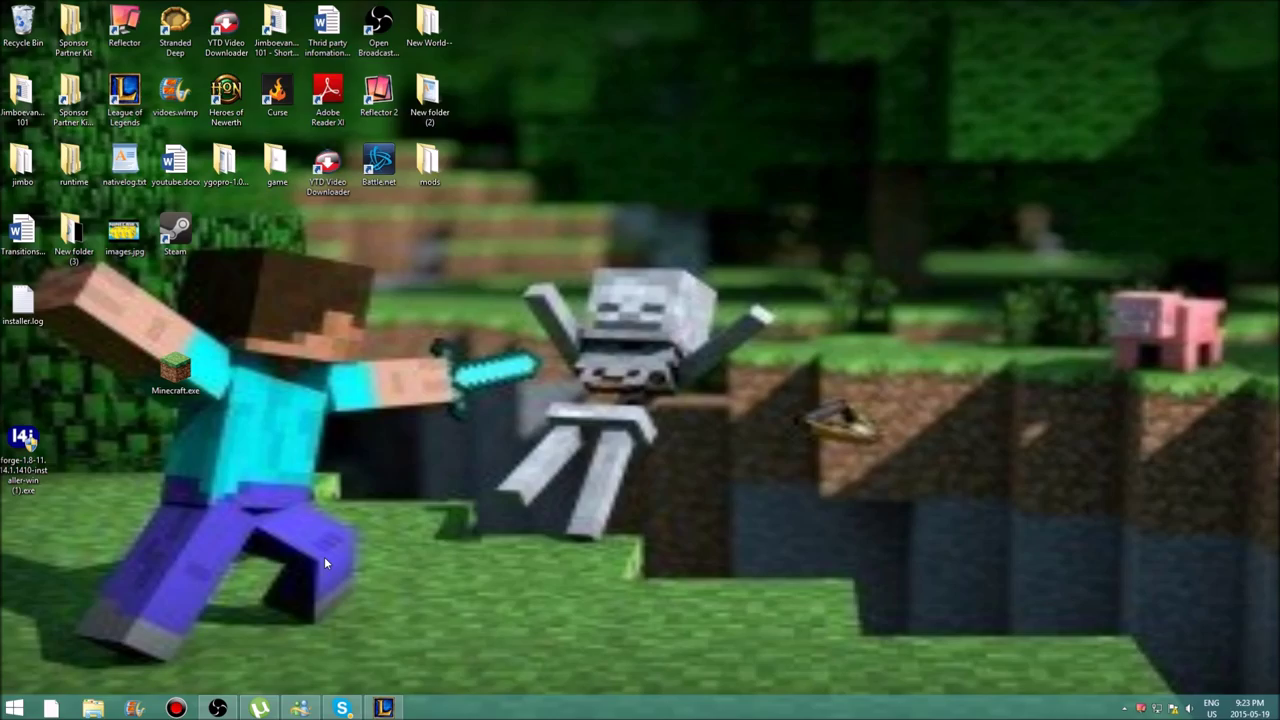
pyautogui.press('super')
# Open .minecraft\versions via %appdata%, find 1.8-Forge11.14.1.1410, and confirm the installer worked.
pyautogui.write('run')
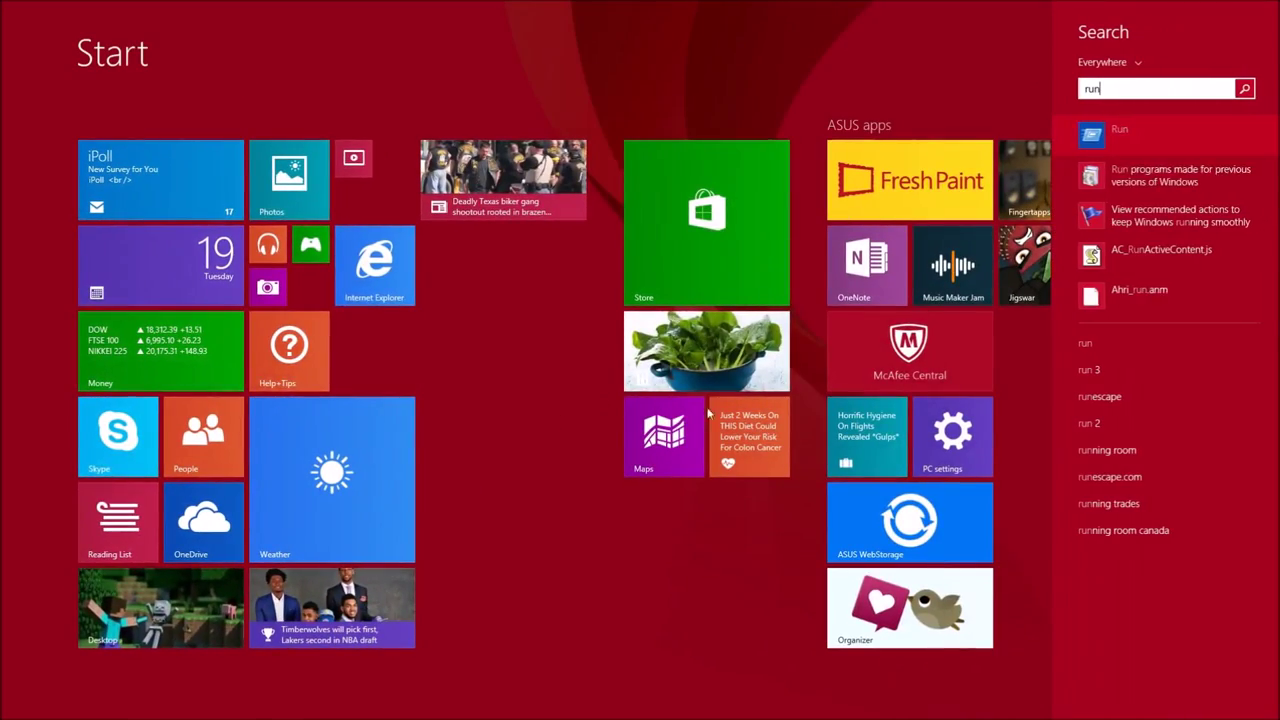
pyautogui.click(1168, 129)
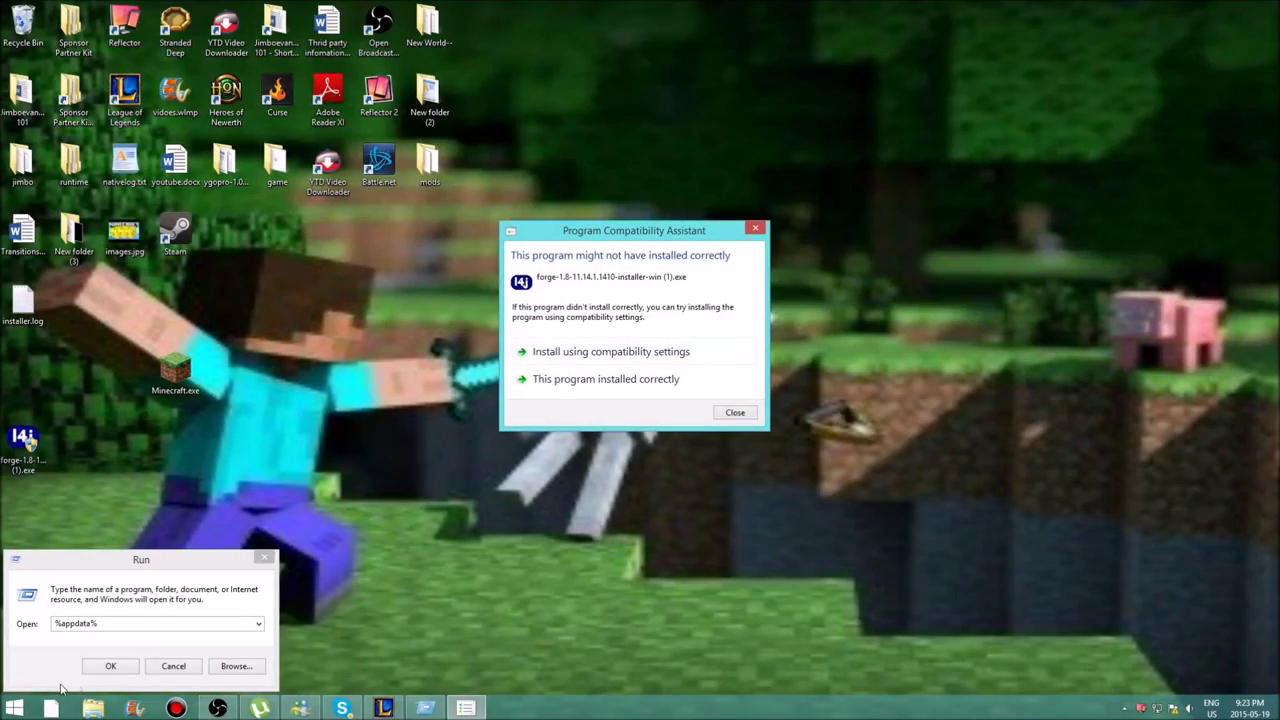
pyautogui.click(110, 667)
pyautogui.moveTo(524, 244); pyautogui.dragTo(241, 205)
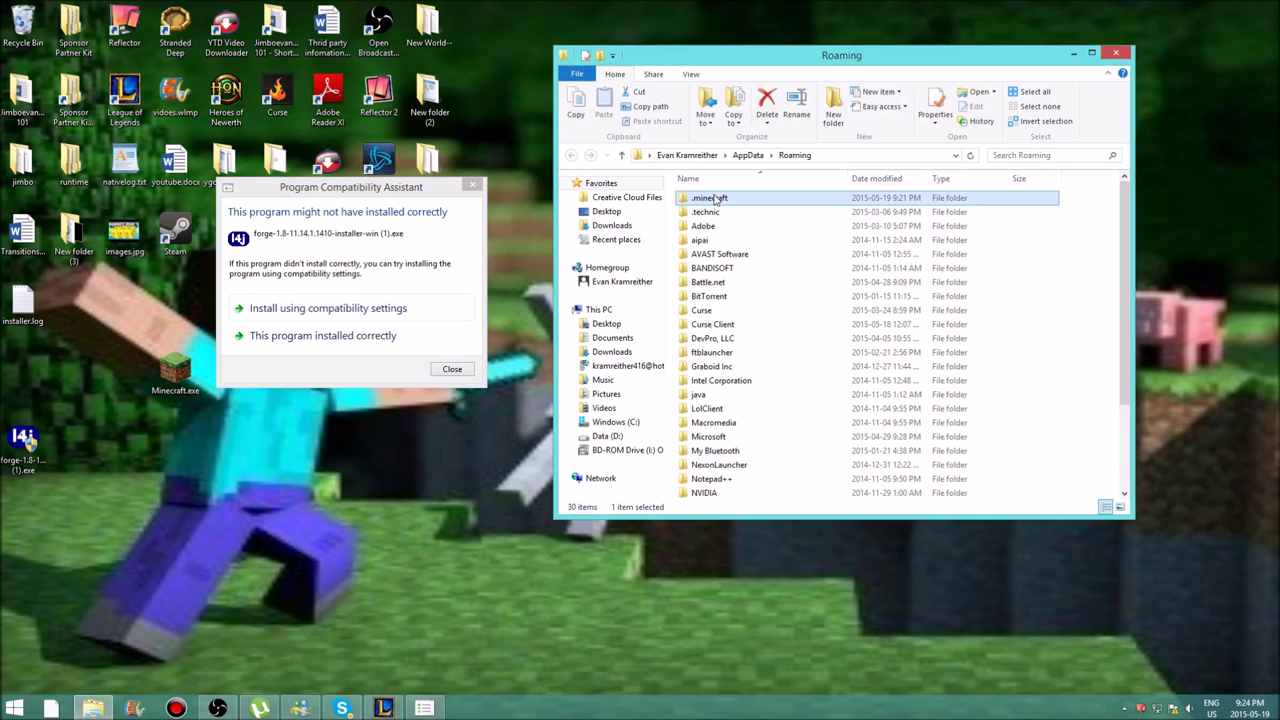
pyautogui.doubleClick(710, 197)
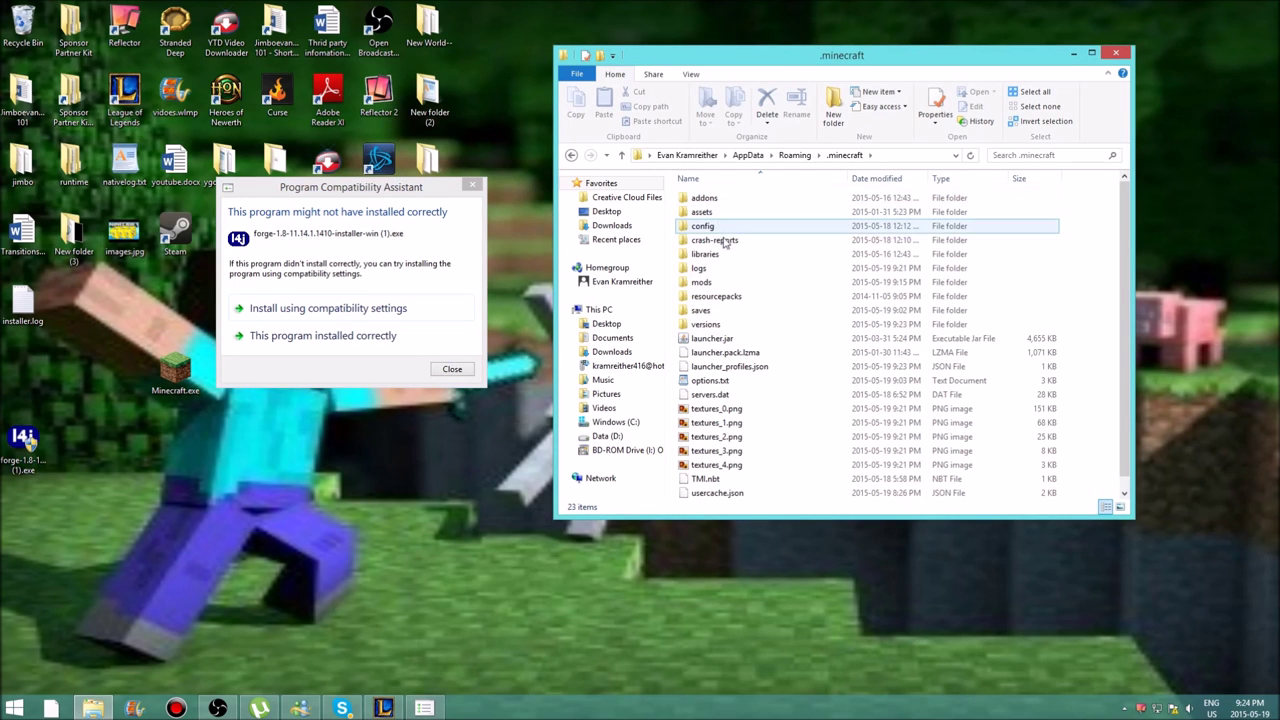
pyautogui.doubleClick(708, 324)
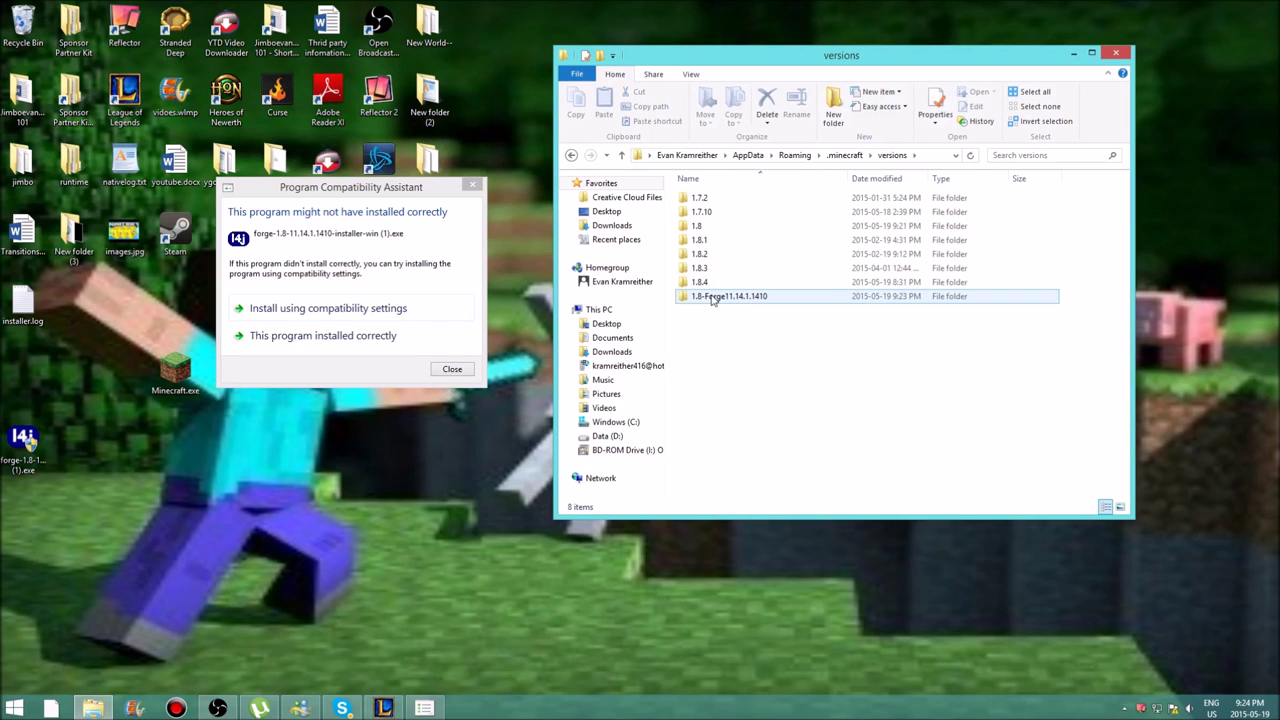
pyautogui.click(363, 340)
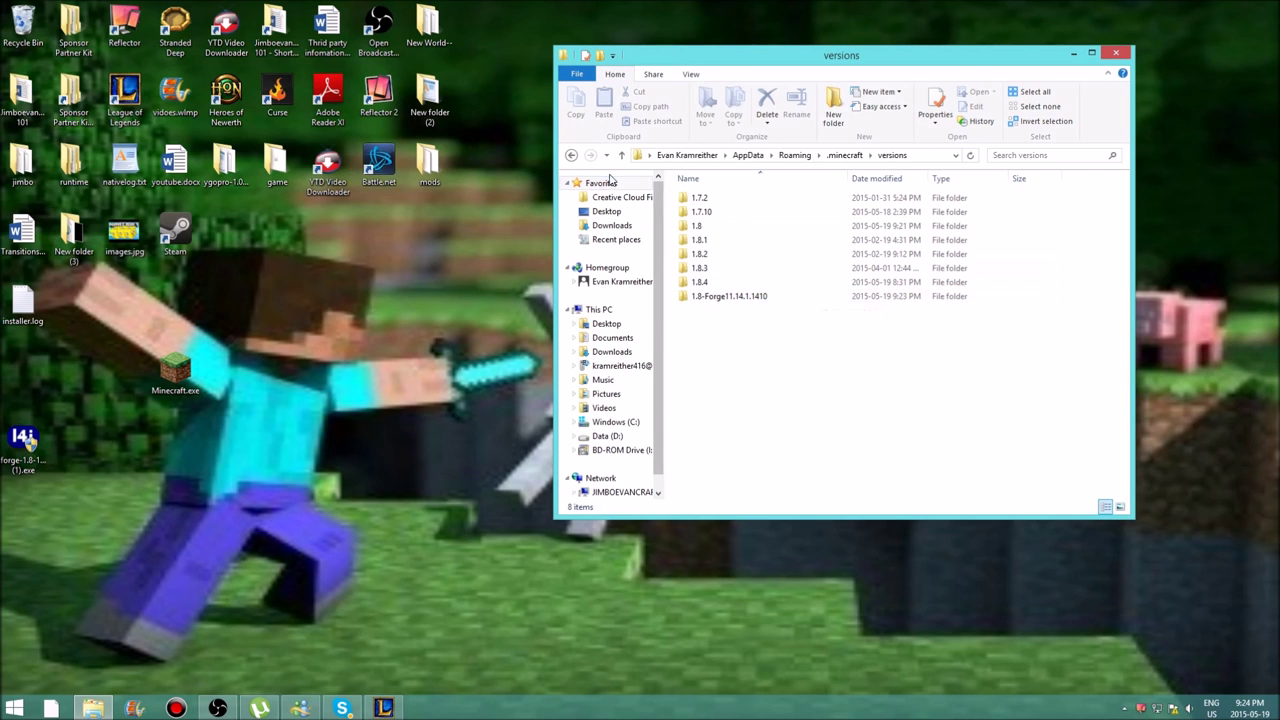
# Close the versions folder and delete the Forge installer from the desktop.
pyautogui.click(1117, 54)
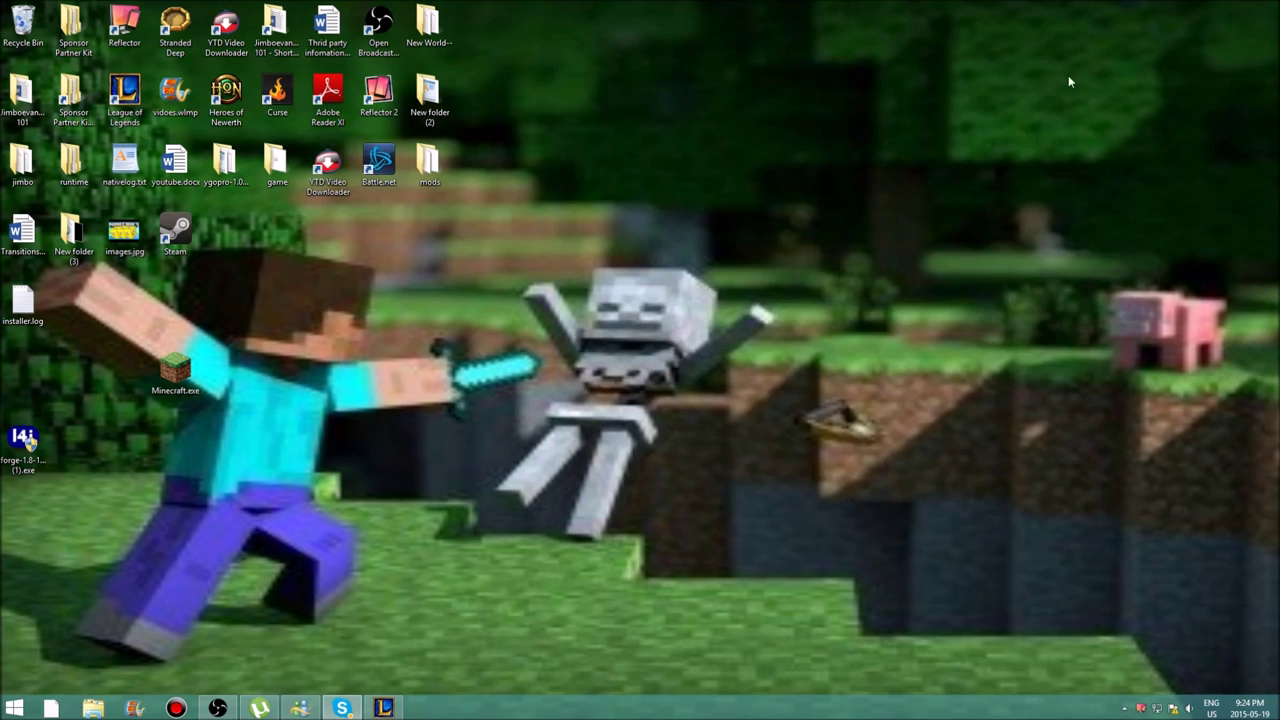
pyautogui.click(18, 458)
pyautogui.press('Delete')
pyautogui.click(22, 308)
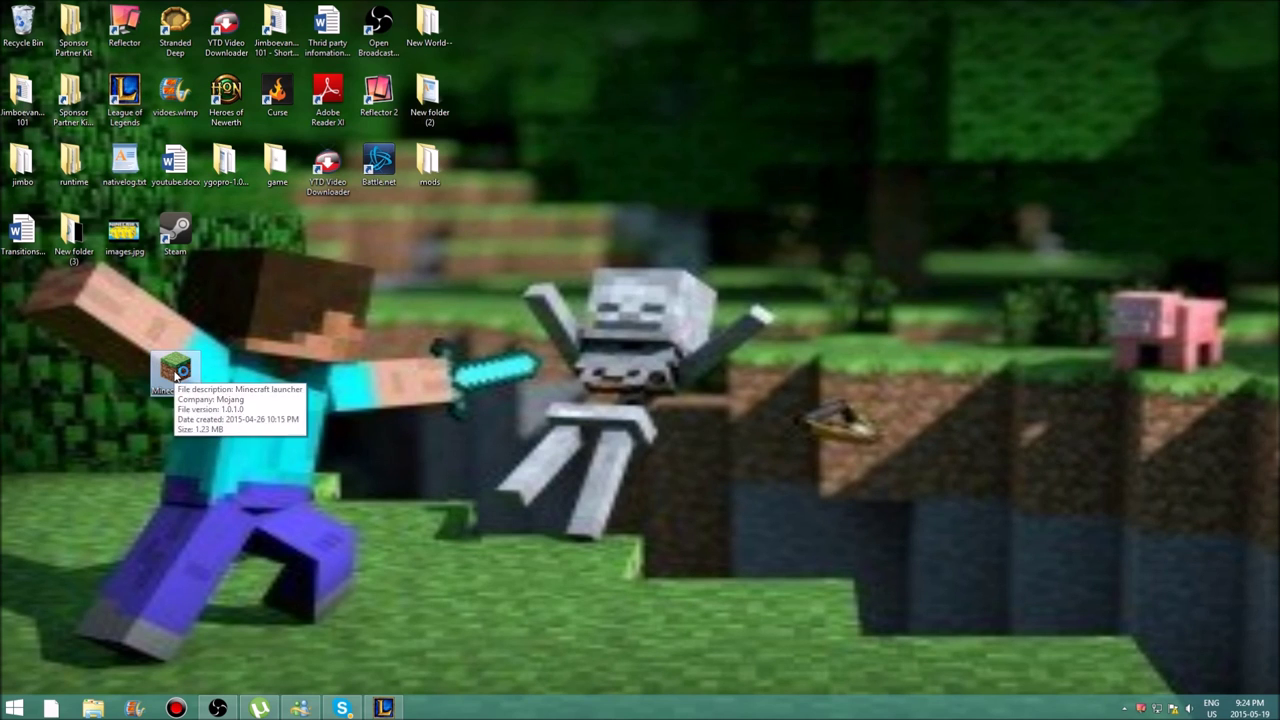
# Start the Minecraft launcher and select the Forge profile.
pyautogui.doubleClick(175, 372)
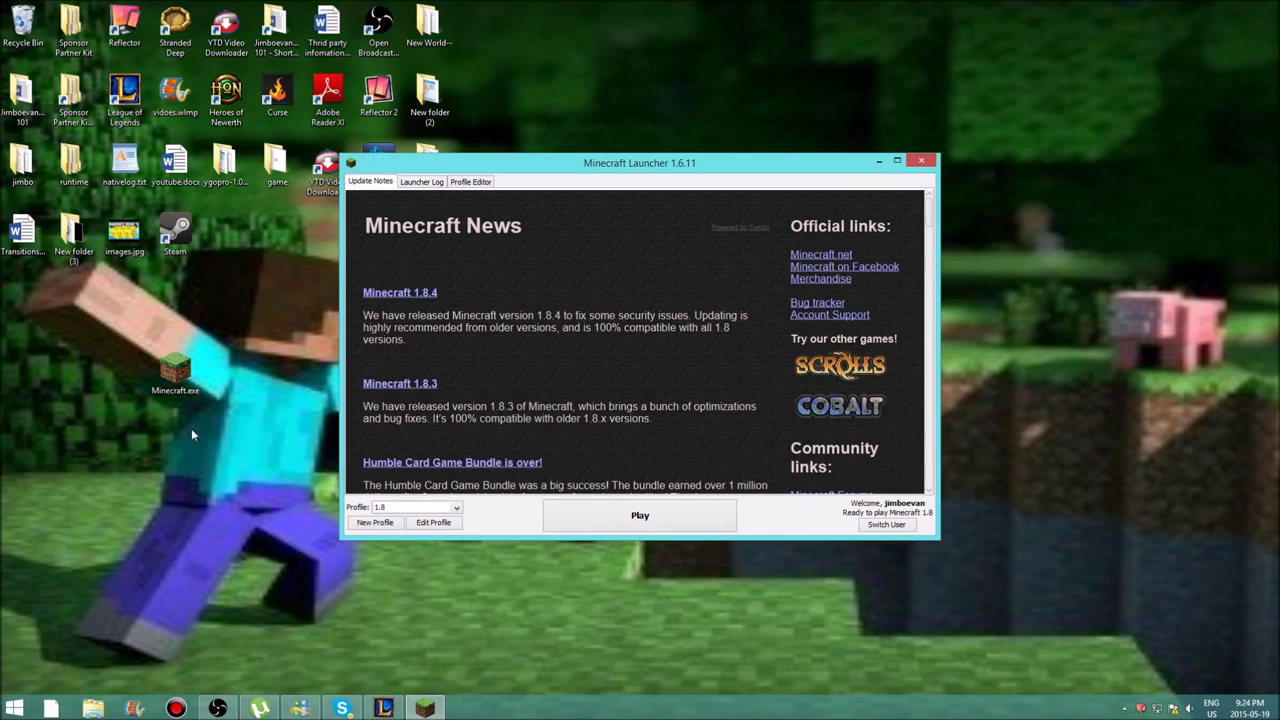
pyautogui.click(416, 508)
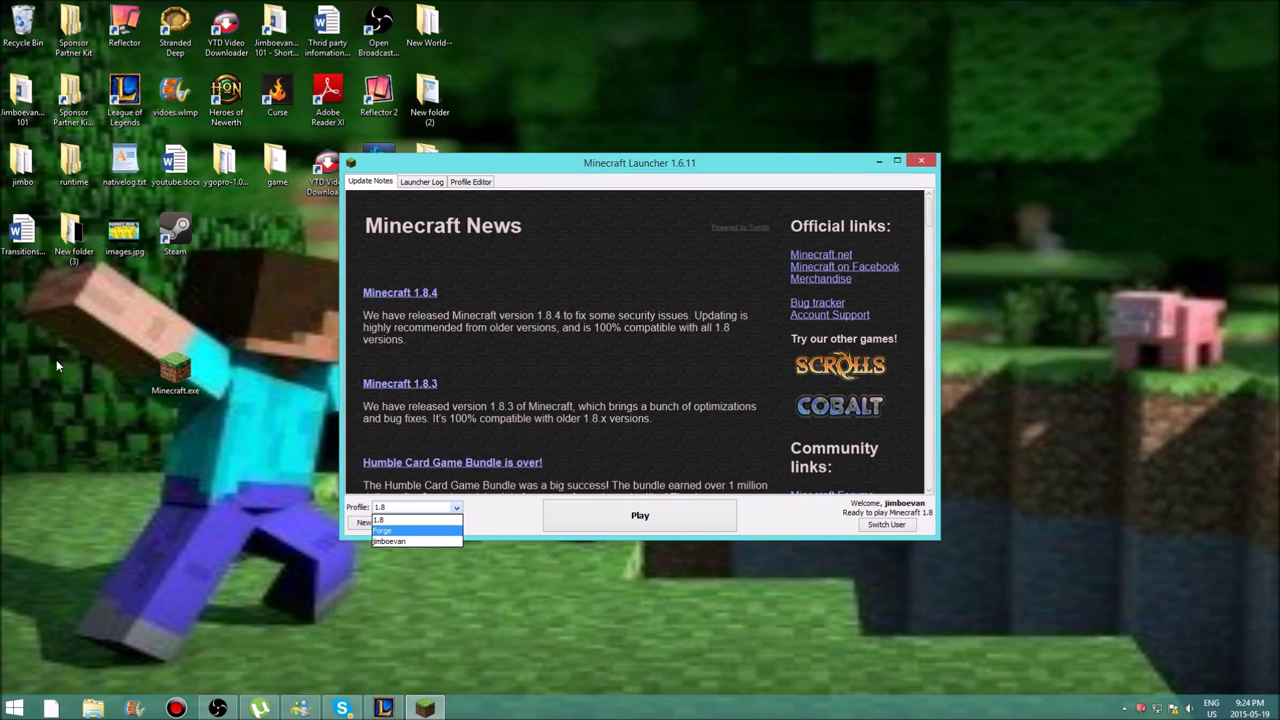
pyautogui.click(386, 531)
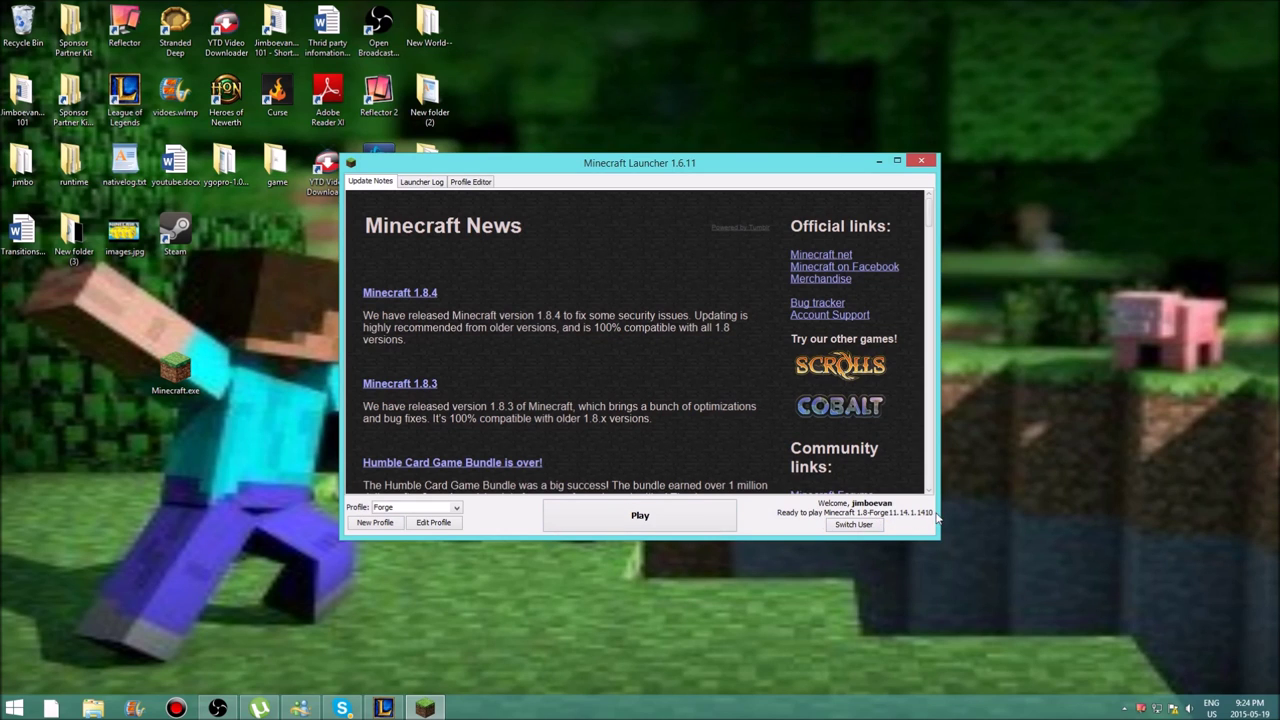
# Delete the old 1.8 profile in the Profile Editor and return to the news page.
pyautogui.click(470, 182)
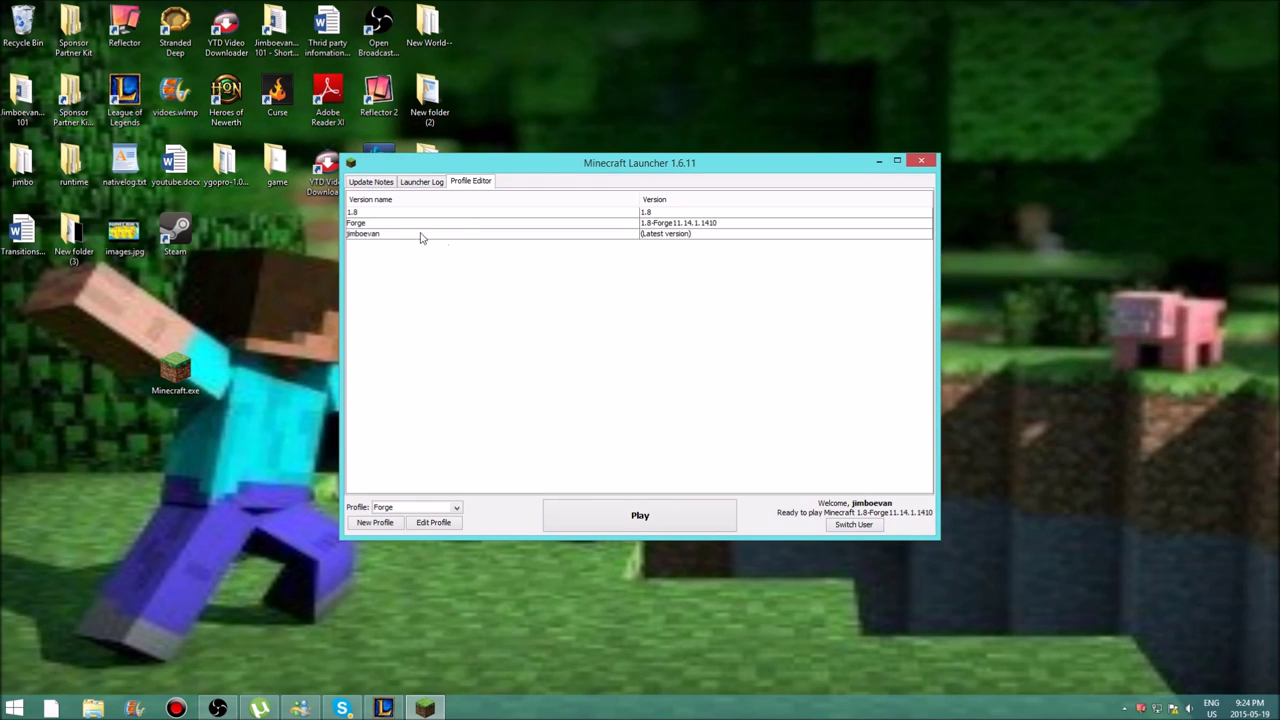
pyautogui.rightClick(389, 214)
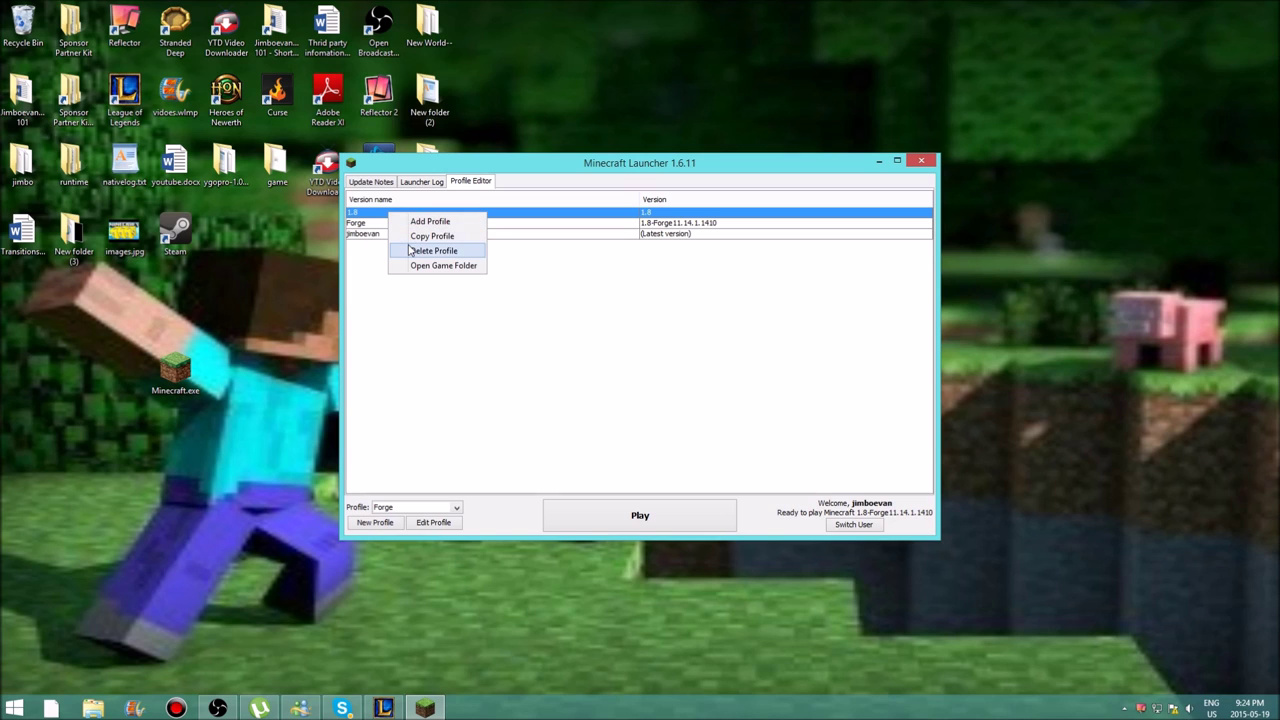
pyautogui.click(413, 251)
pyautogui.click(606, 366)
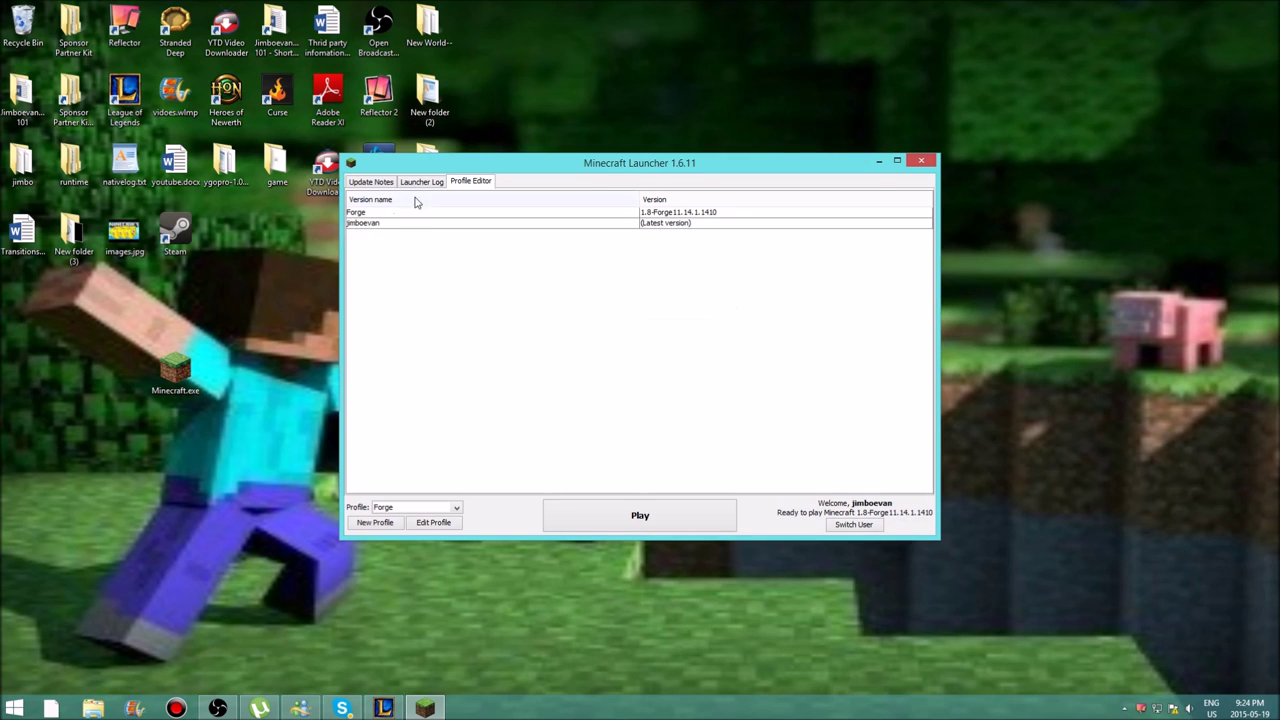
pyautogui.click(417, 184)
pyautogui.click(367, 184)
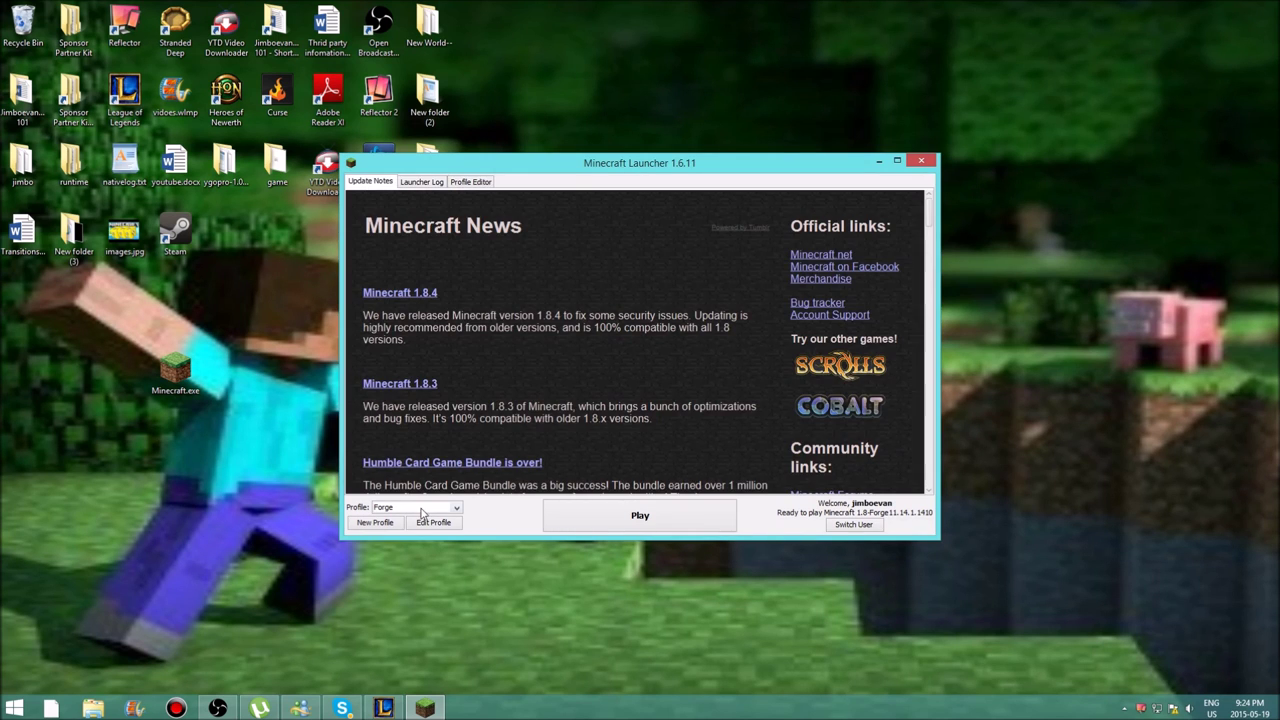
# Play with the Forge profile, check that 3 mods are loaded, then quit the game.
pyautogui.click(636, 516)
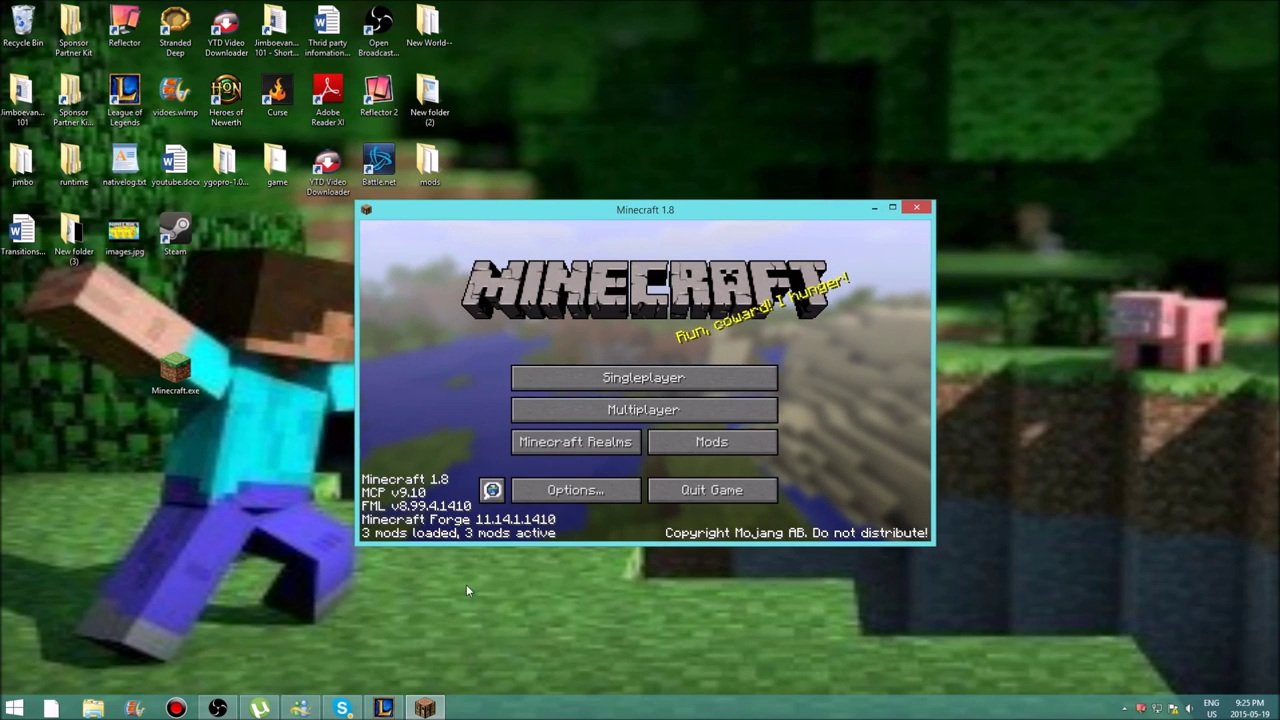
pyautogui.click(736, 488)
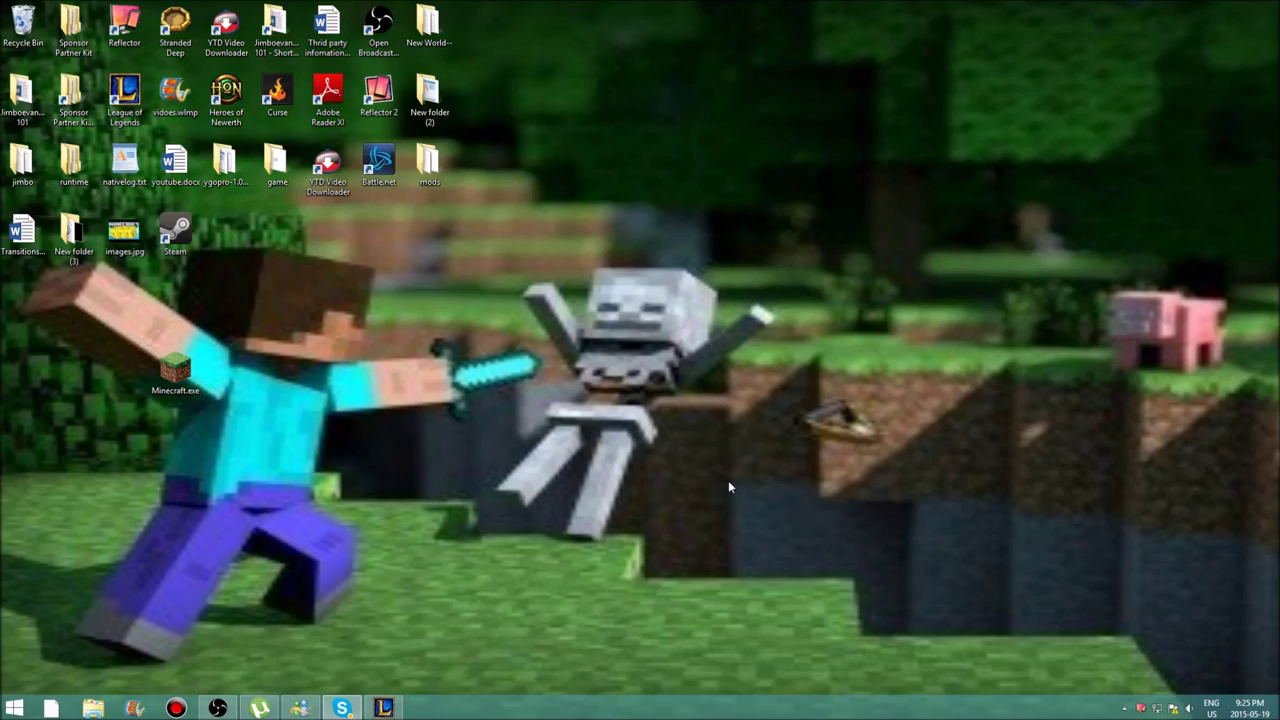
# Open the Roaming app-data folder by running %appdata% from the Run dialog.
pyautogui.press('super')
pyautogui.write('run')
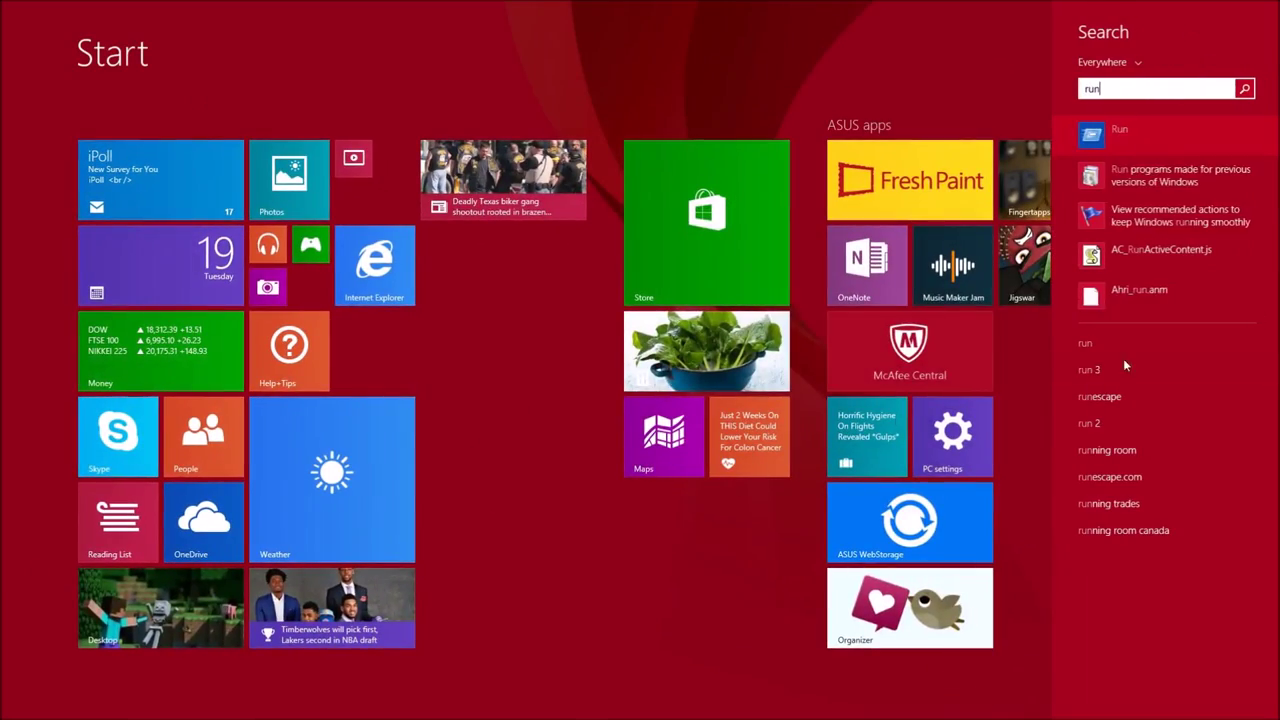
pyautogui.press('Return')
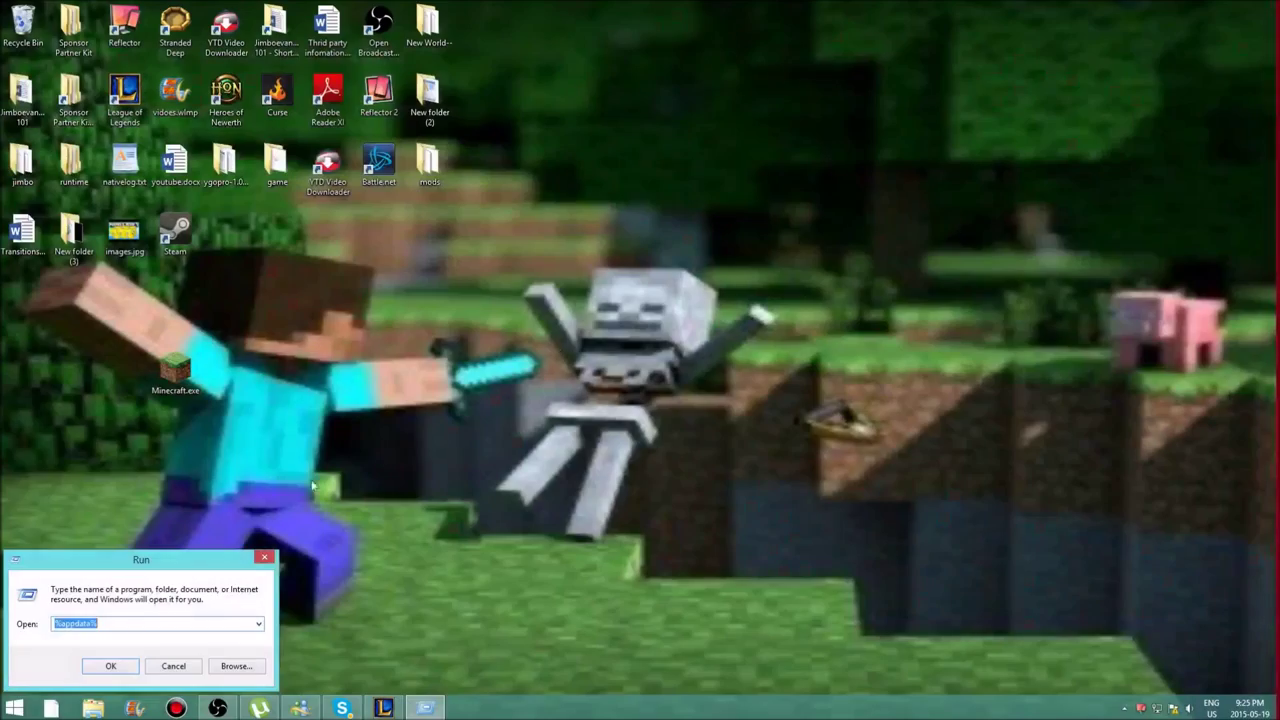
pyautogui.click(112, 672)
# Open .minecraft, then its mods folder containing rei_minimap, VoxelMods and zan.
pyautogui.click(703, 200)
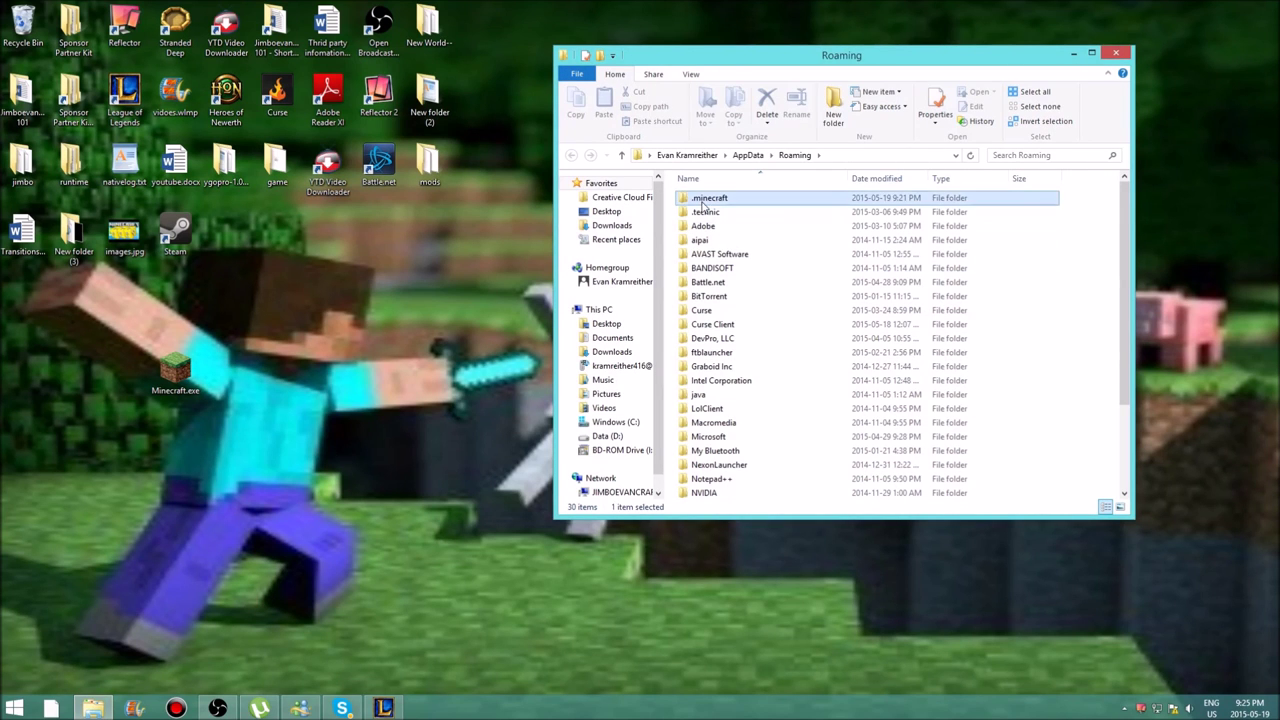
pyautogui.doubleClick(703, 203)
pyautogui.moveTo(754, 50); pyautogui.dragTo(480, 84)
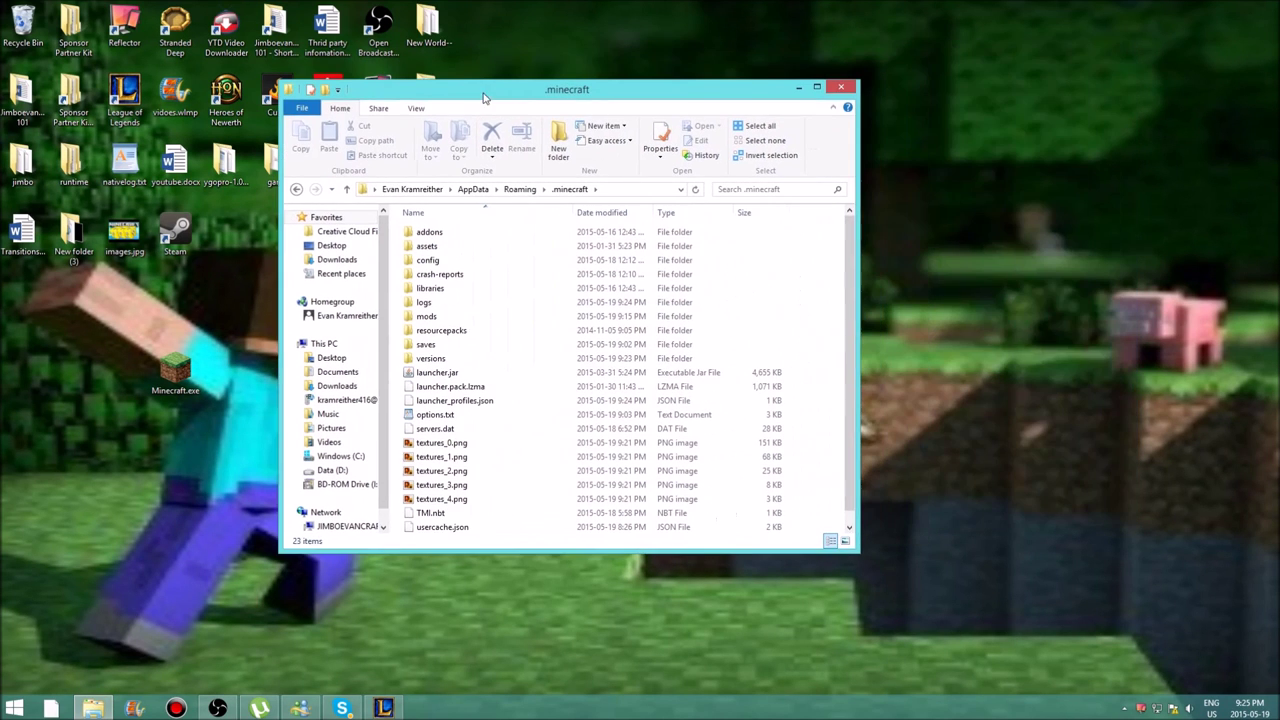
pyautogui.doubleClick(508, 318)
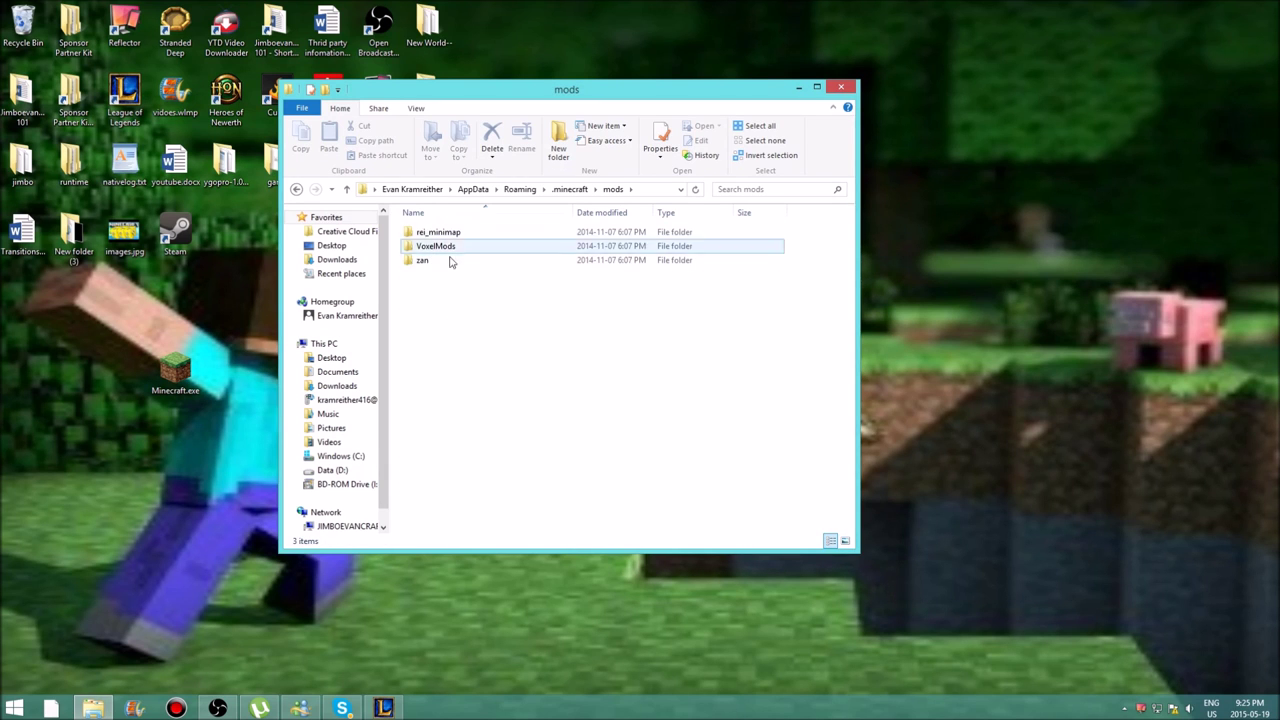
pyautogui.moveTo(524, 102); pyautogui.dragTo(751, 52)
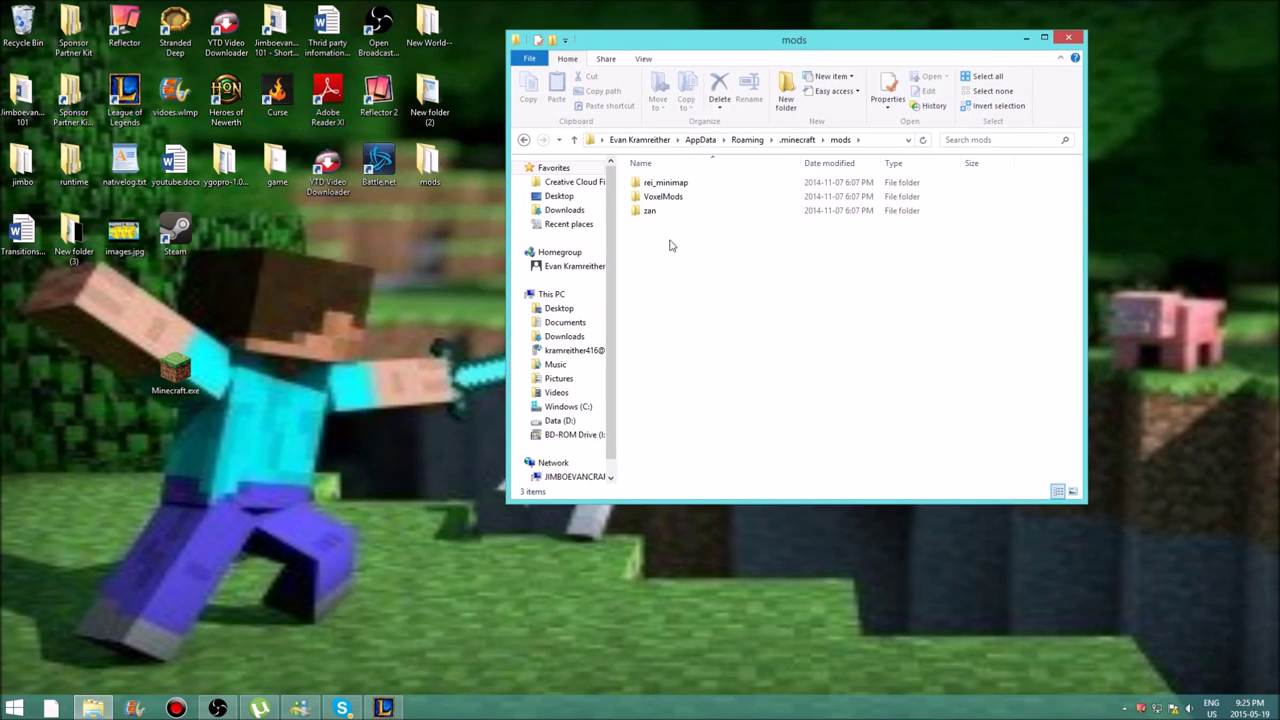